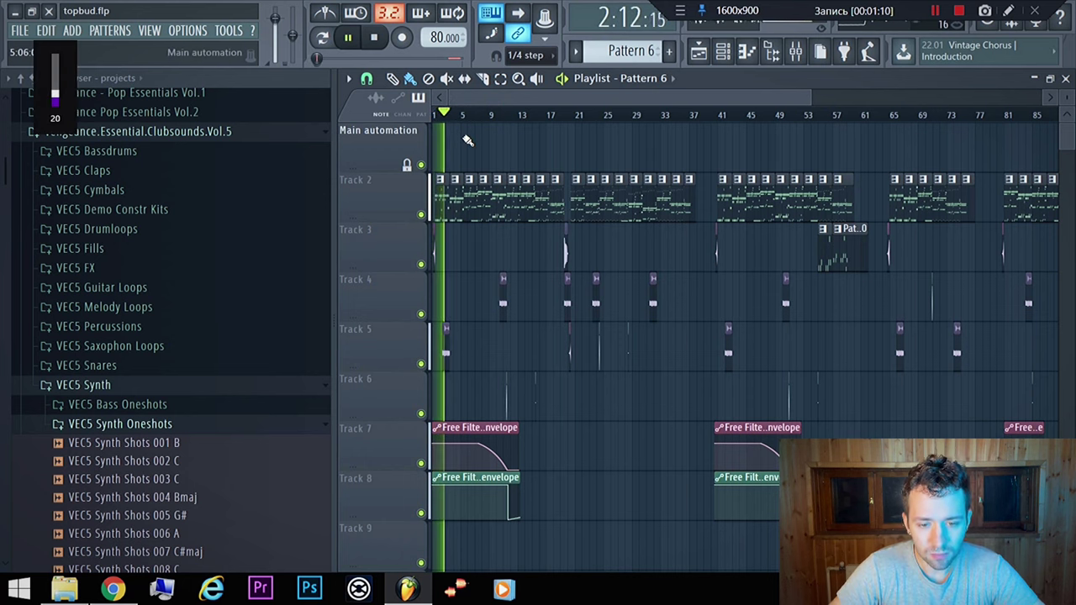
Zoom the playlist in to the first dozen bars and run a project macro from Tools > Macros.
scroll(471, 145, "up", 8)
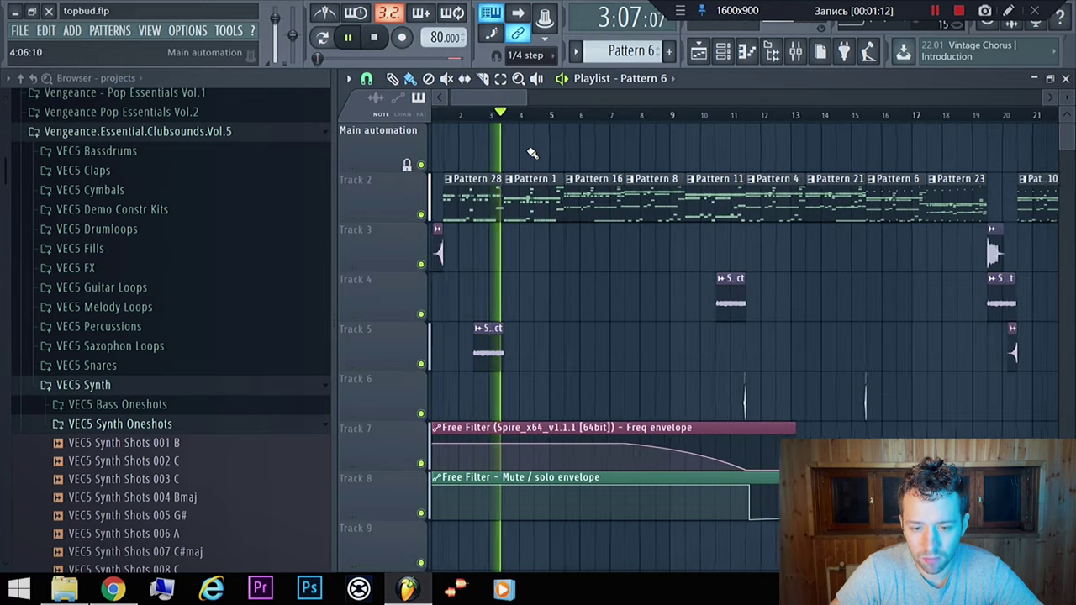
scroll(532, 153, "up", 3)
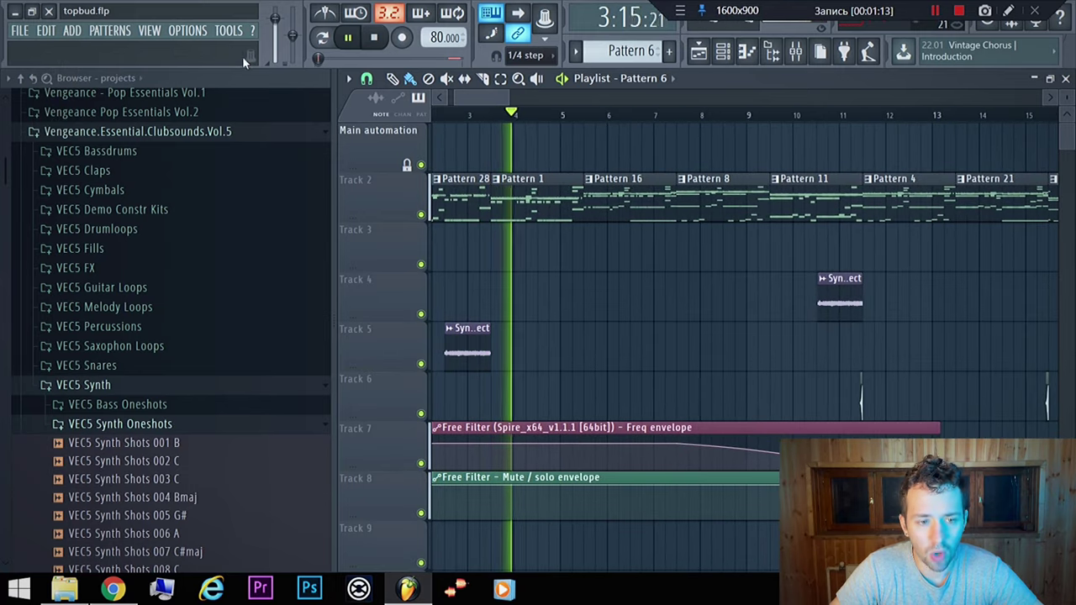
left_click(228, 30)
mouse_move(252, 76)
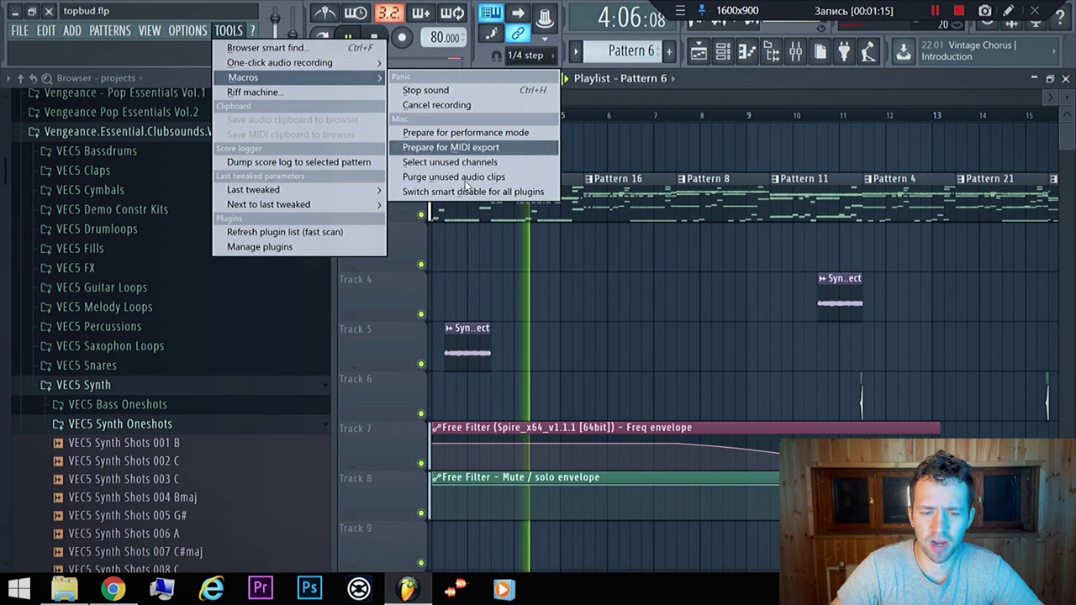
left_click(473, 191)
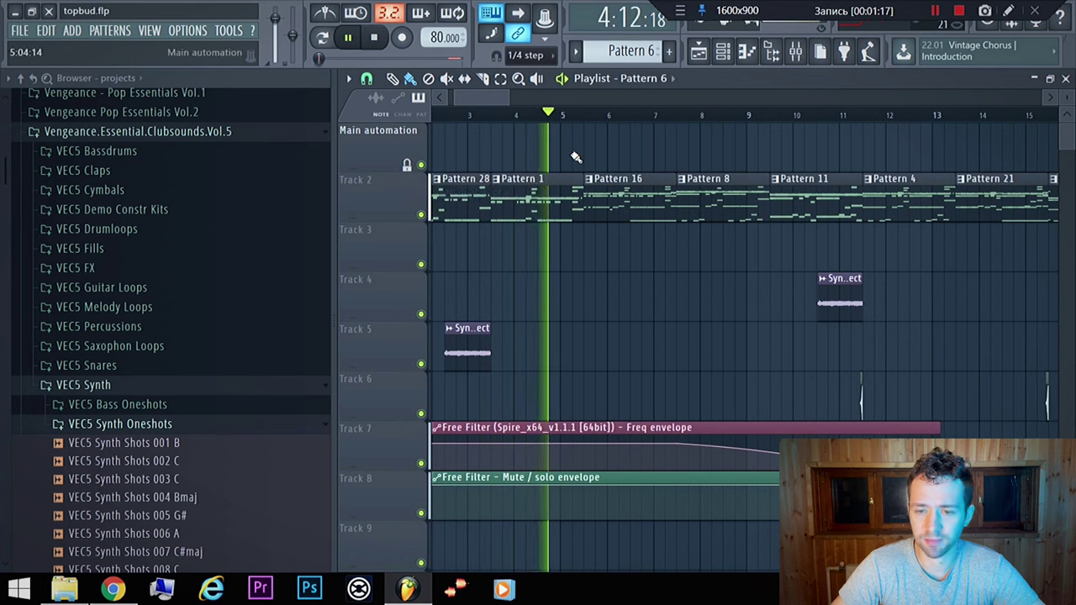
Move the playhead to around bar 8 so playback resumes there.
left_click(629, 116)
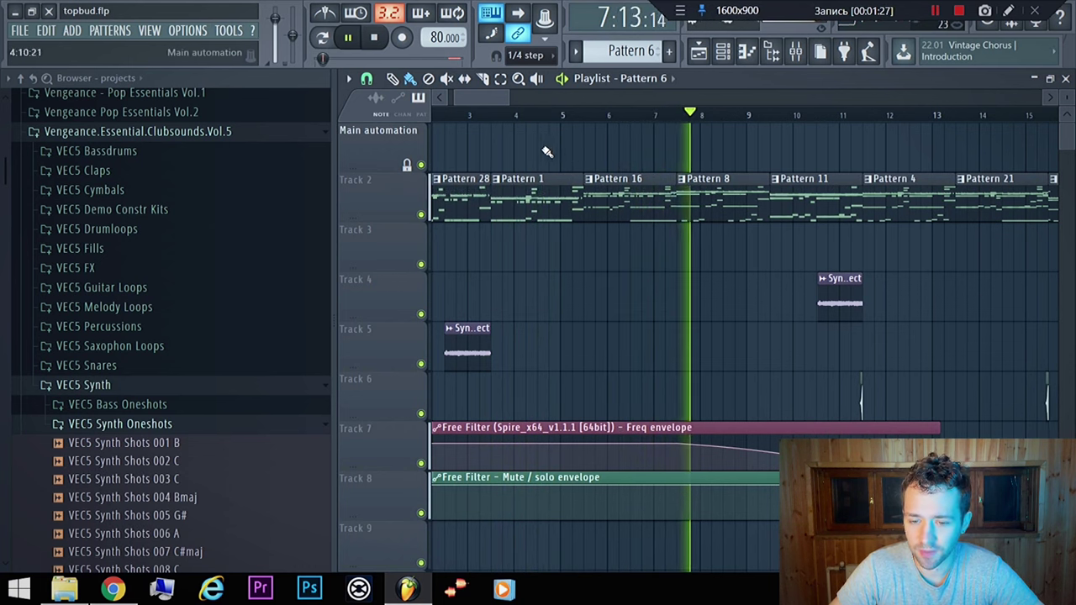
scroll(757, 164, "down", 2)
scroll(756, 164, "up", 1)
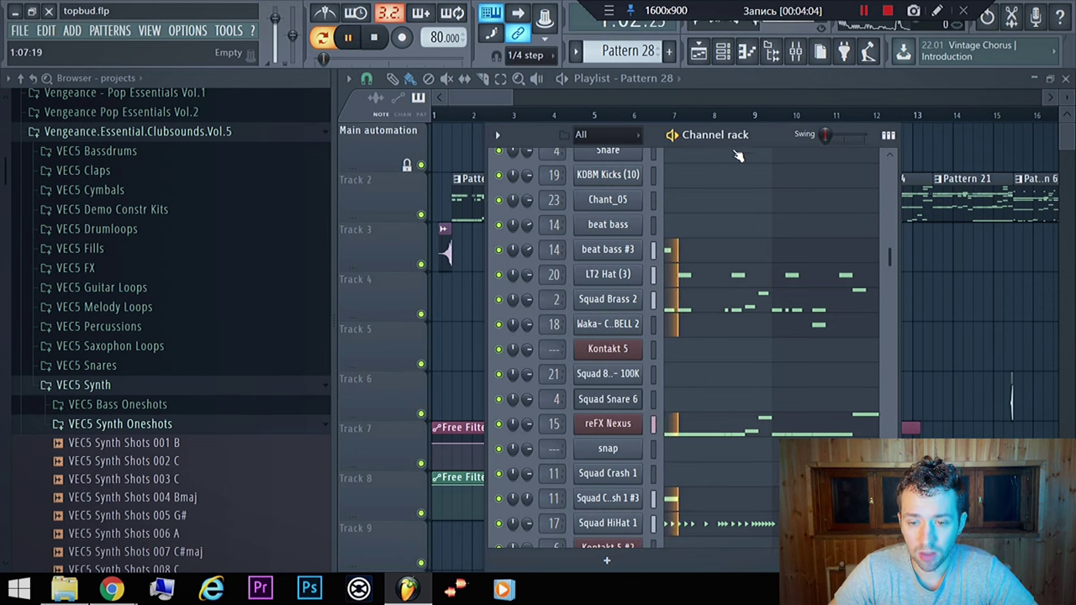
Drag the Pattern 28 channel rack aside so the playlist is visible.
left_click_drag(756, 134, 601, 240)
Load Pattern 16 into the channel rack and mute its Squad Brass 2 channel.
double_click(636, 198)
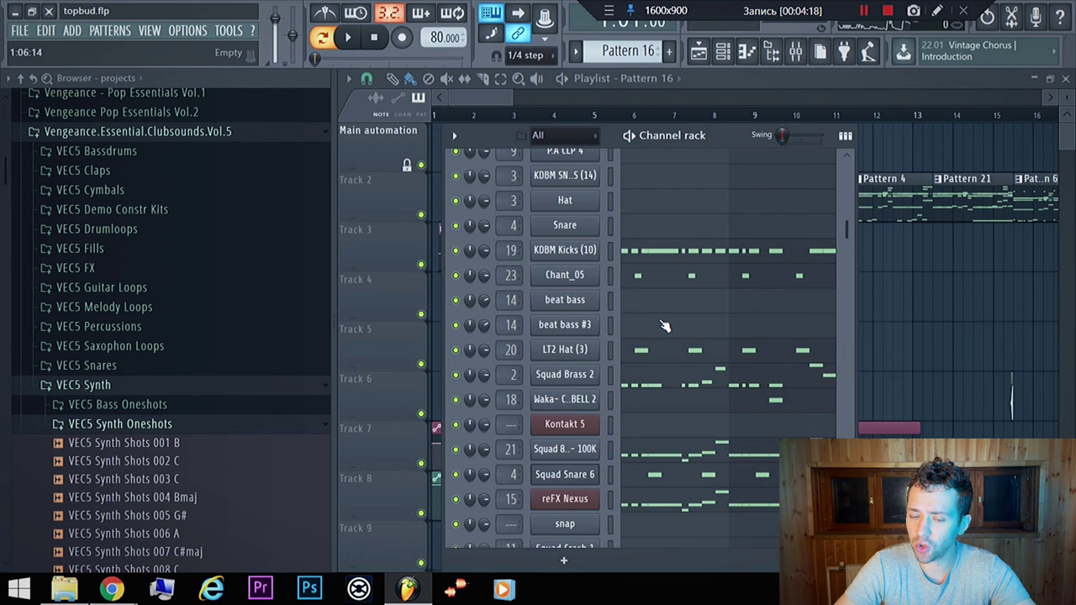
scroll(647, 308, "down", 3)
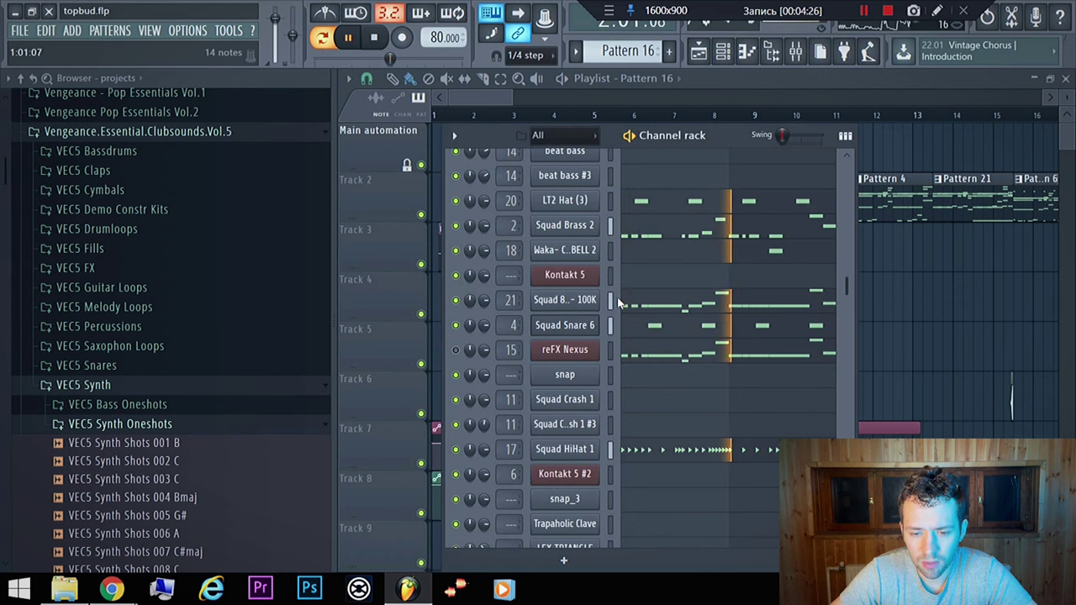
scroll(620, 303, "up", 2)
left_click(456, 300)
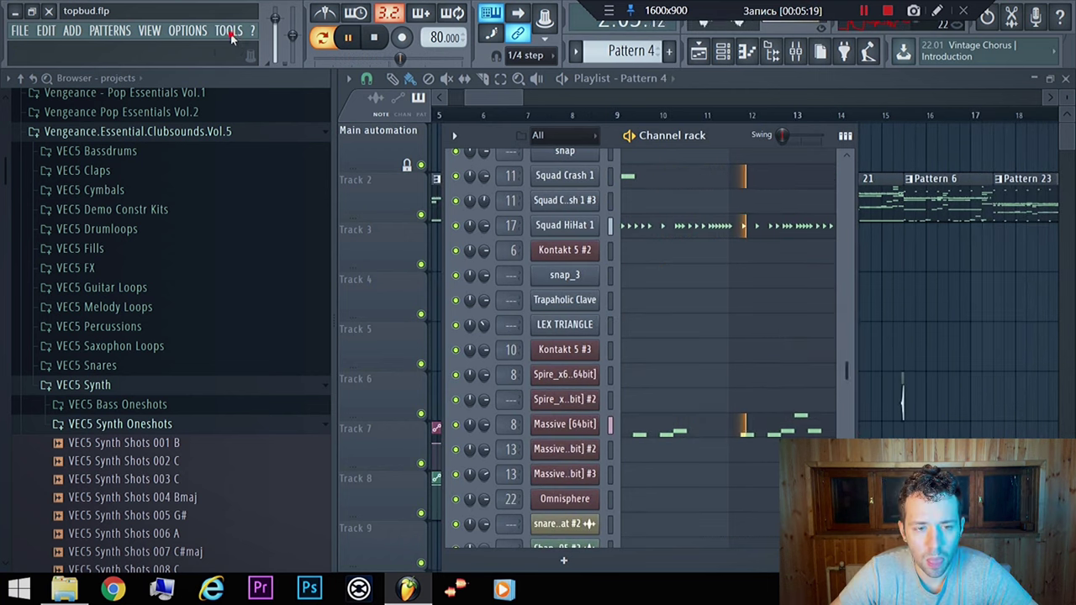
left_click(228, 30)
Run the 'Switch smart disable for all plugins' macro from Tools > Macros.
mouse_move(244, 78)
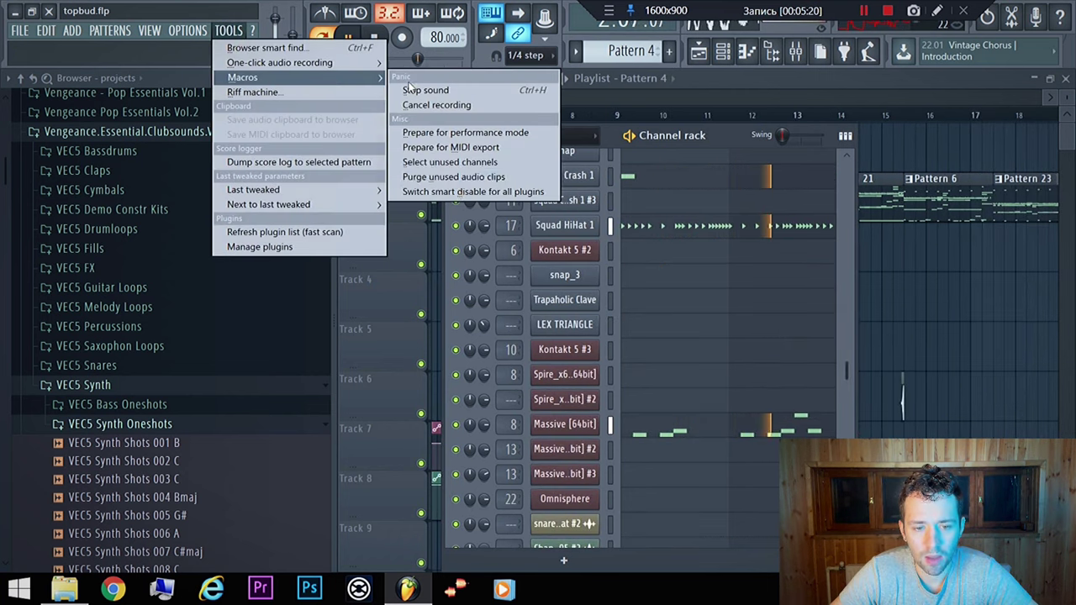
left_click(455, 193)
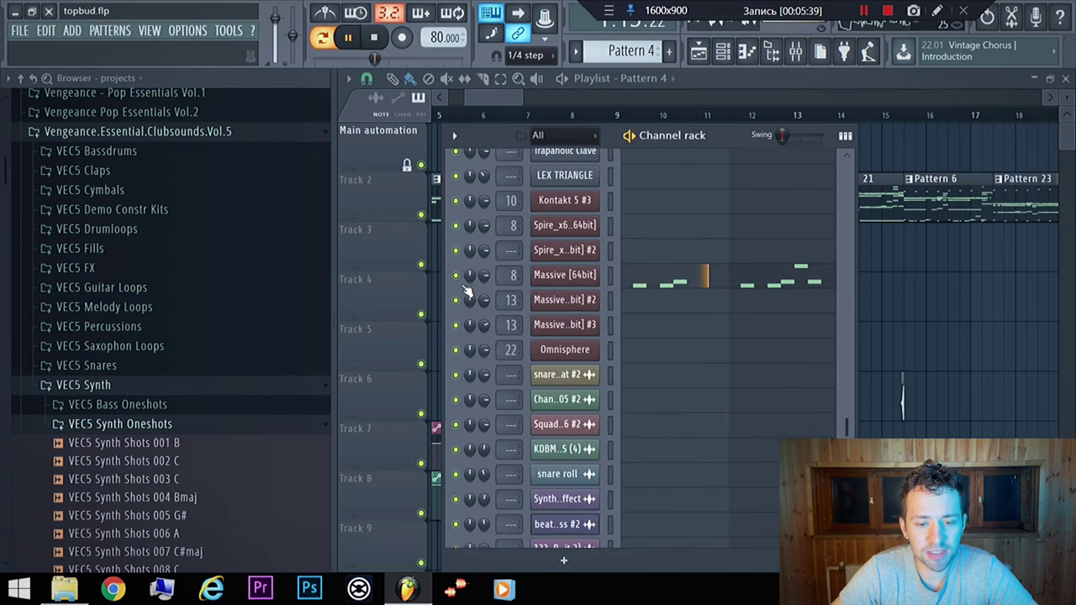
scroll(681, 330, "down", 5)
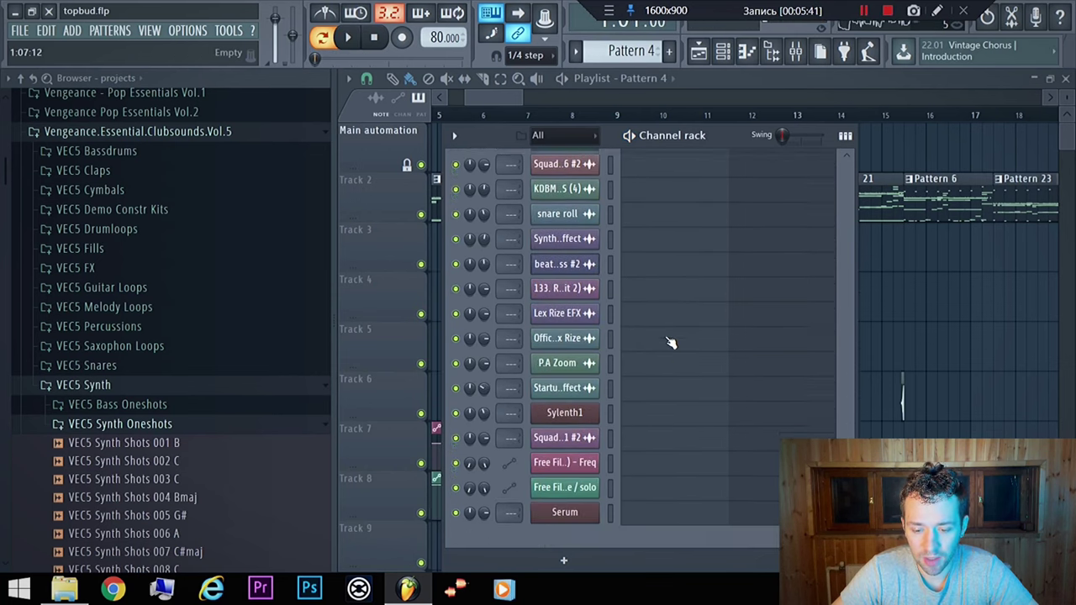
Copy the Massive [64bit] channel's notes and paste them onto the Serum channel.
scroll(655, 428, "up", 7)
right_click(589, 395)
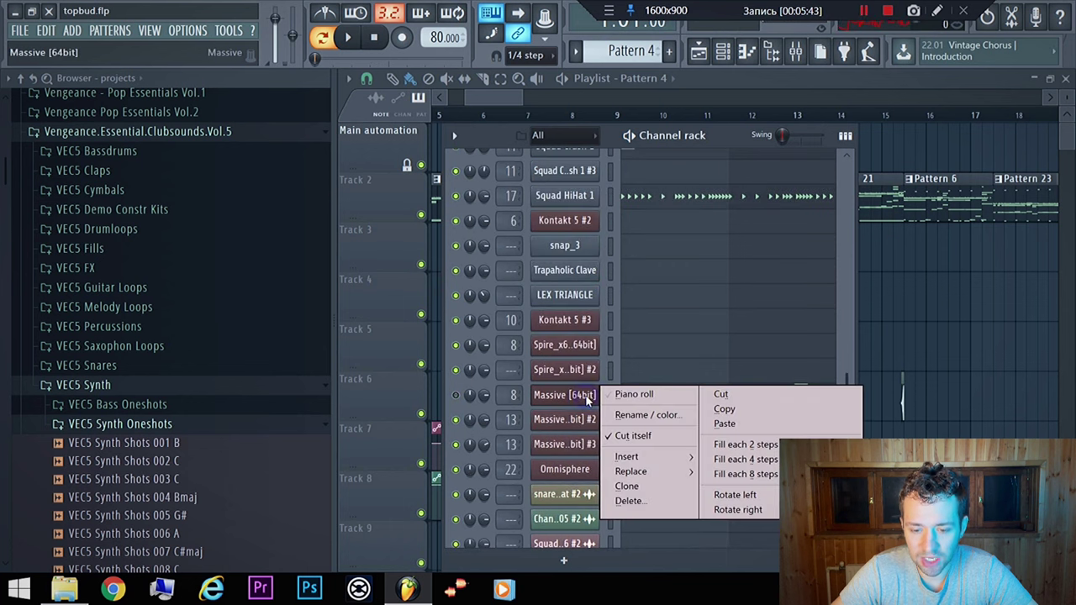
left_click(739, 410)
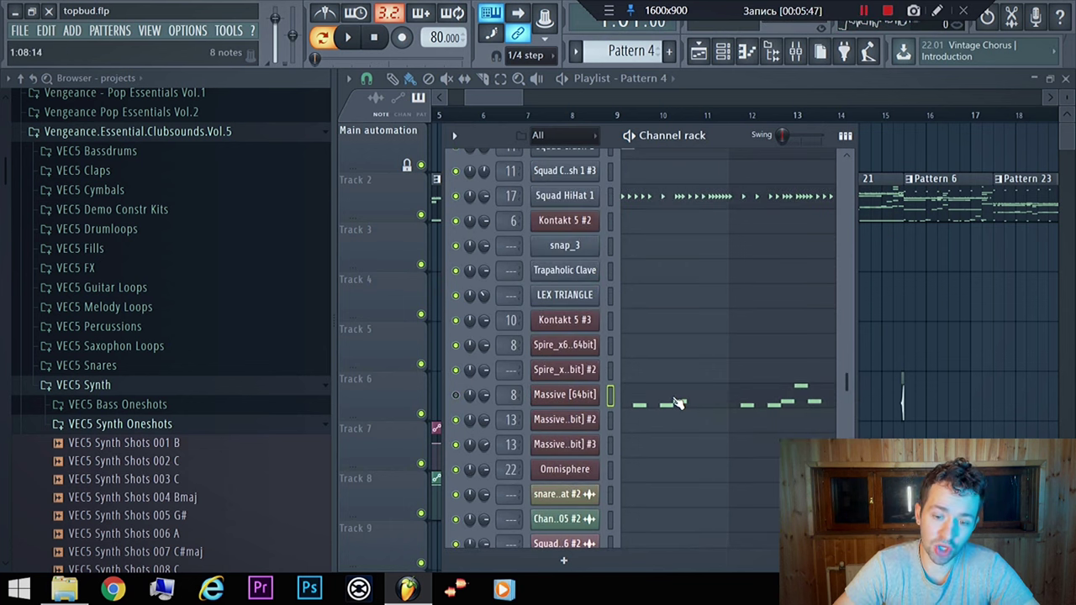
scroll(681, 405, "down", 6)
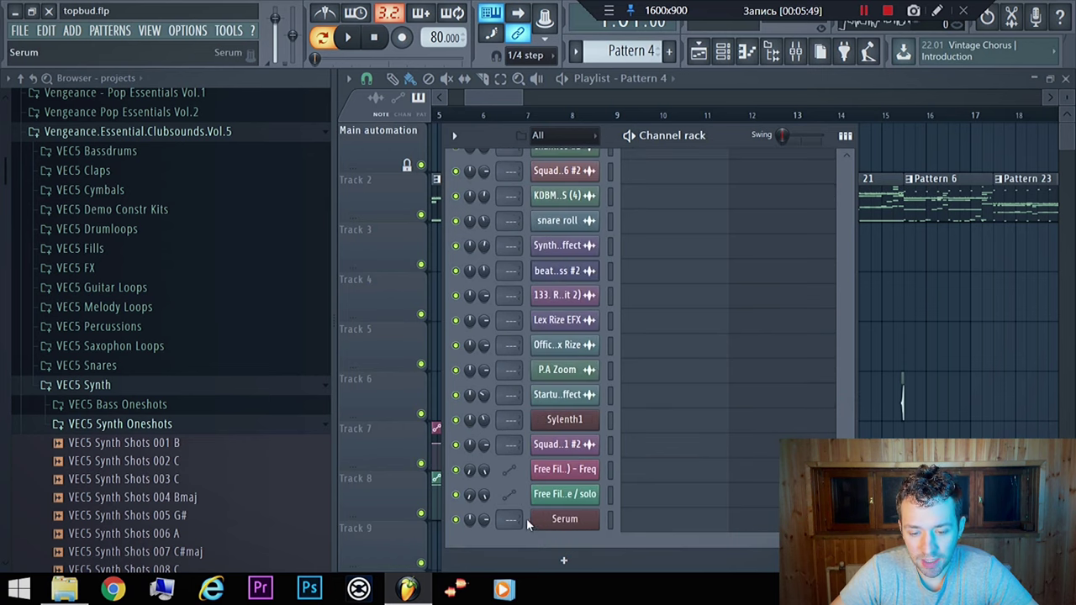
left_click(564, 520)
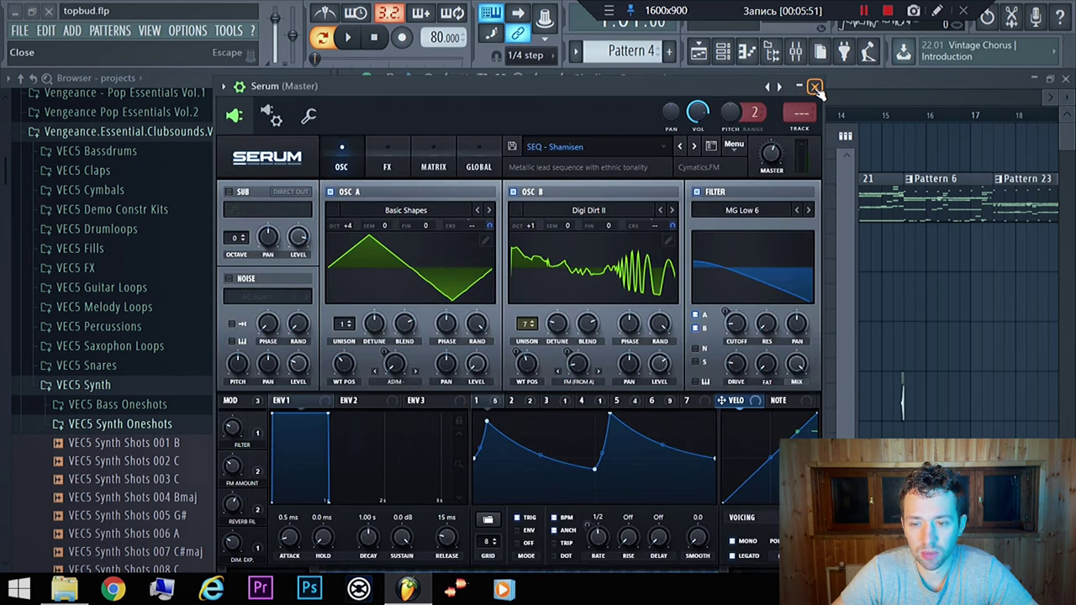
left_click(815, 88)
right_click(593, 516)
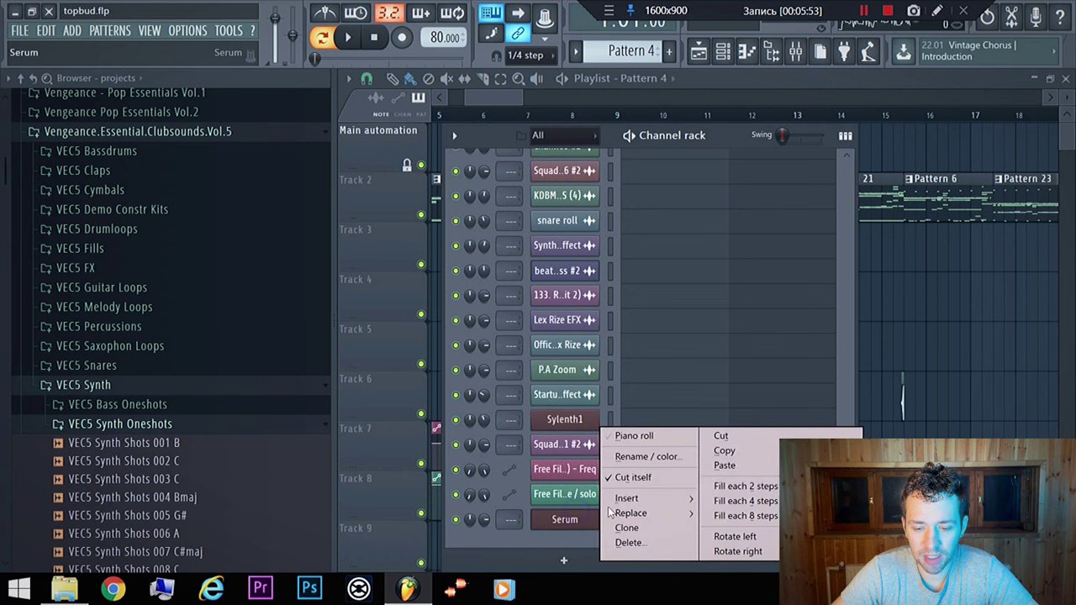
left_click(772, 467)
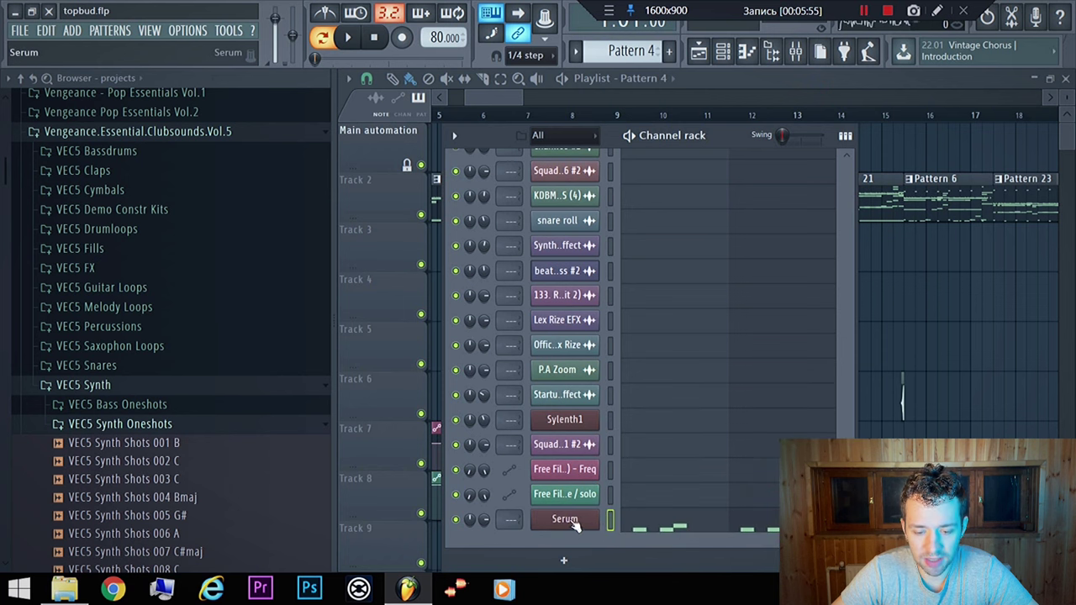
left_click(571, 520)
Load the Cymatics - Hybrid 'BASS - Humble' preset into Serum and close the plugin.
left_click(562, 150)
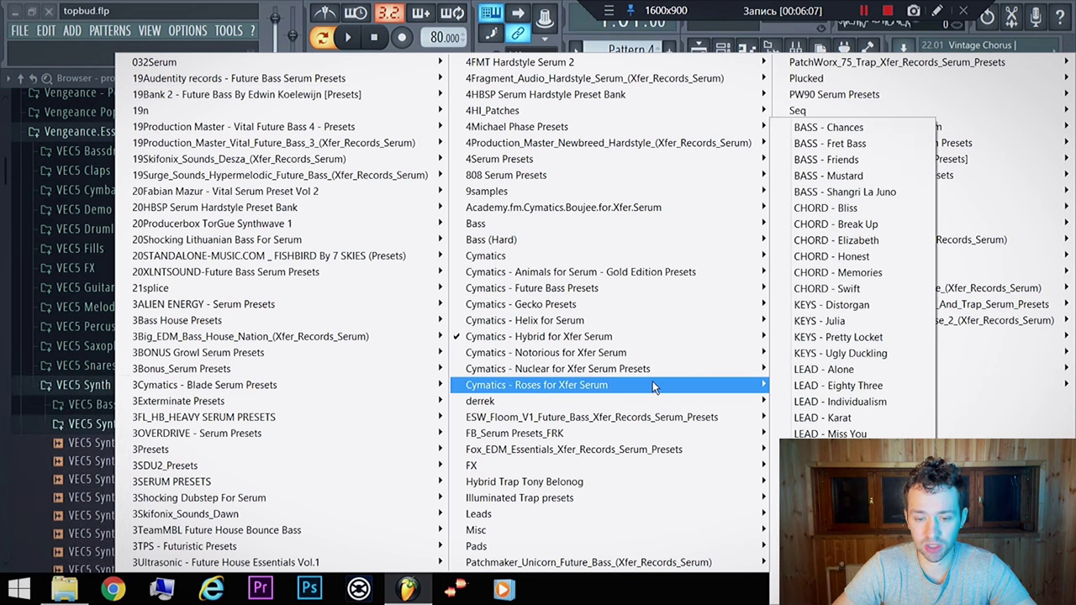
mouse_move(628, 343)
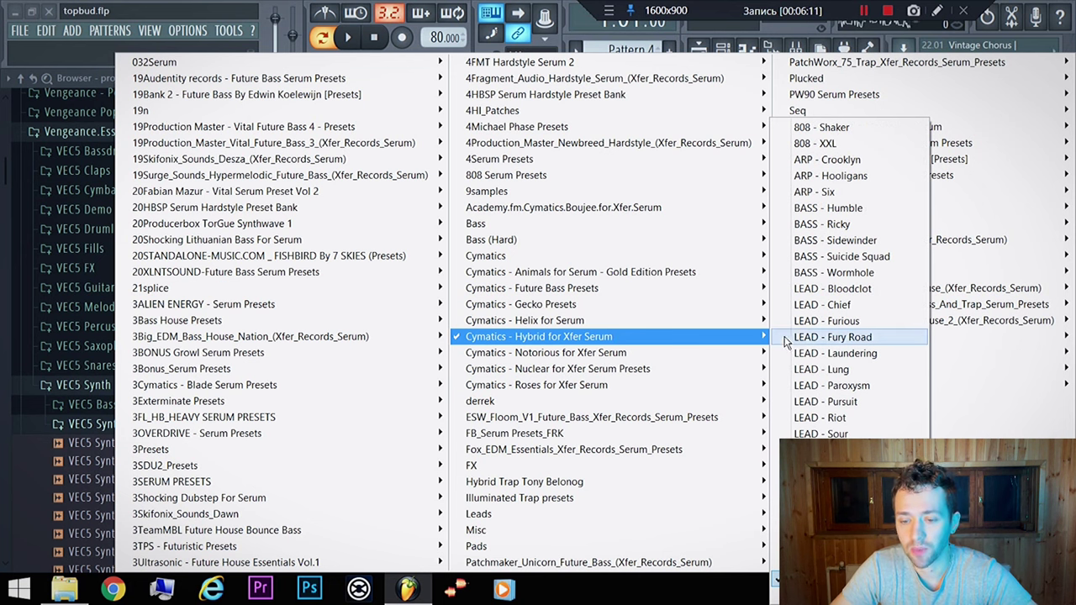
left_click(870, 216)
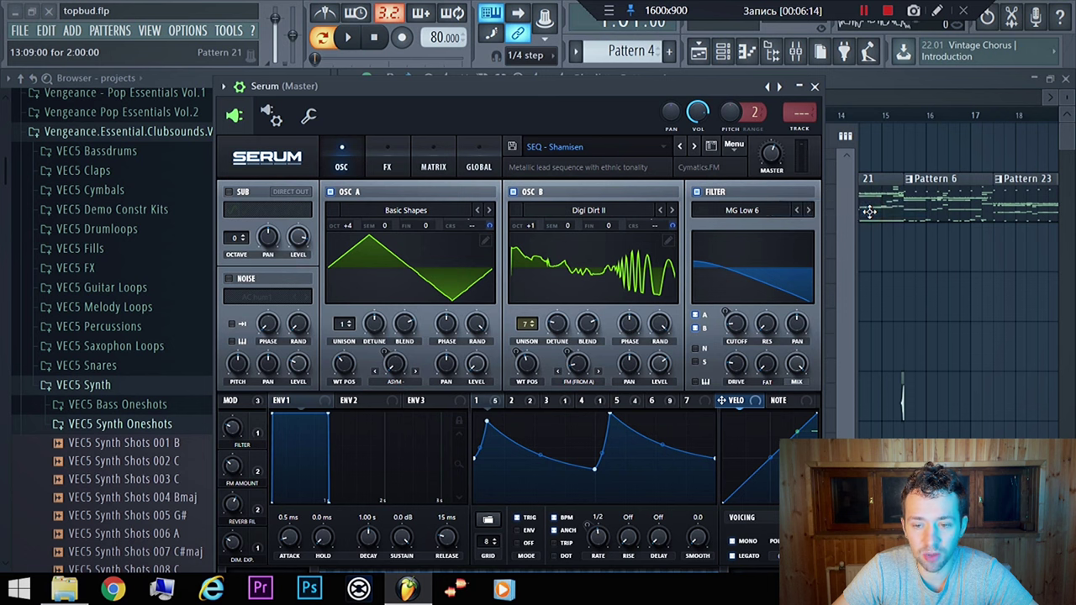
left_click(815, 88)
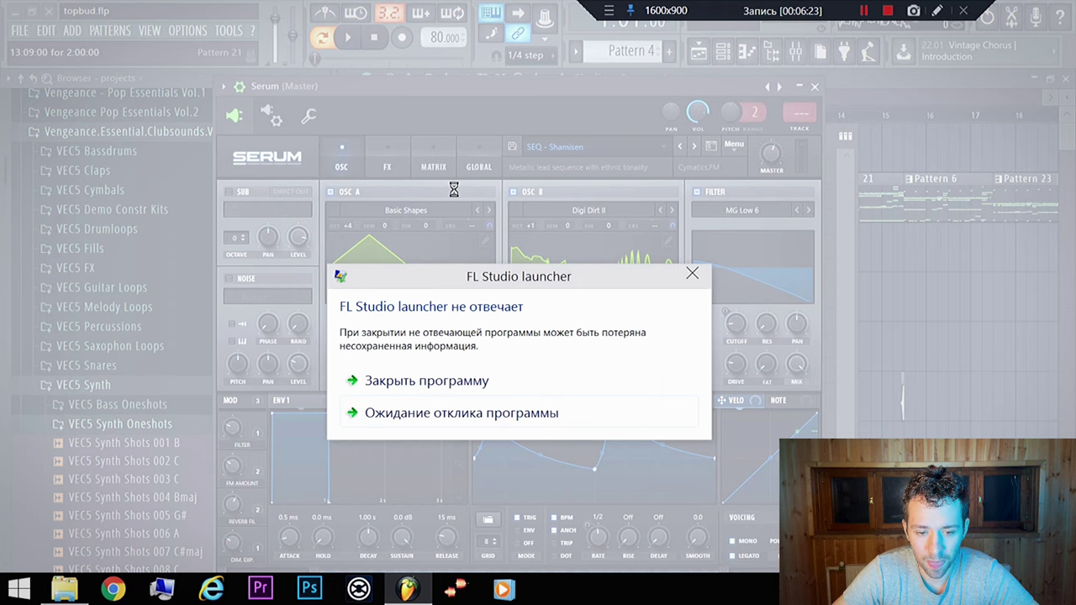
left_click(458, 414)
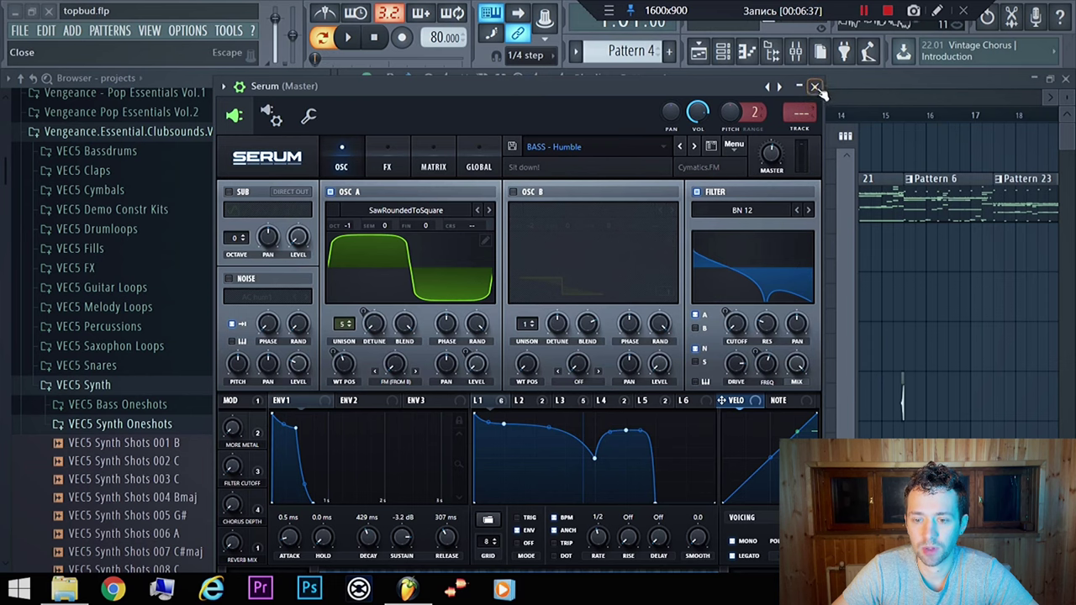
Step through Serum's lead presets (Furious, Fury Road, Laundering) and settle on LEAD - Pursuit.
left_click(819, 89)
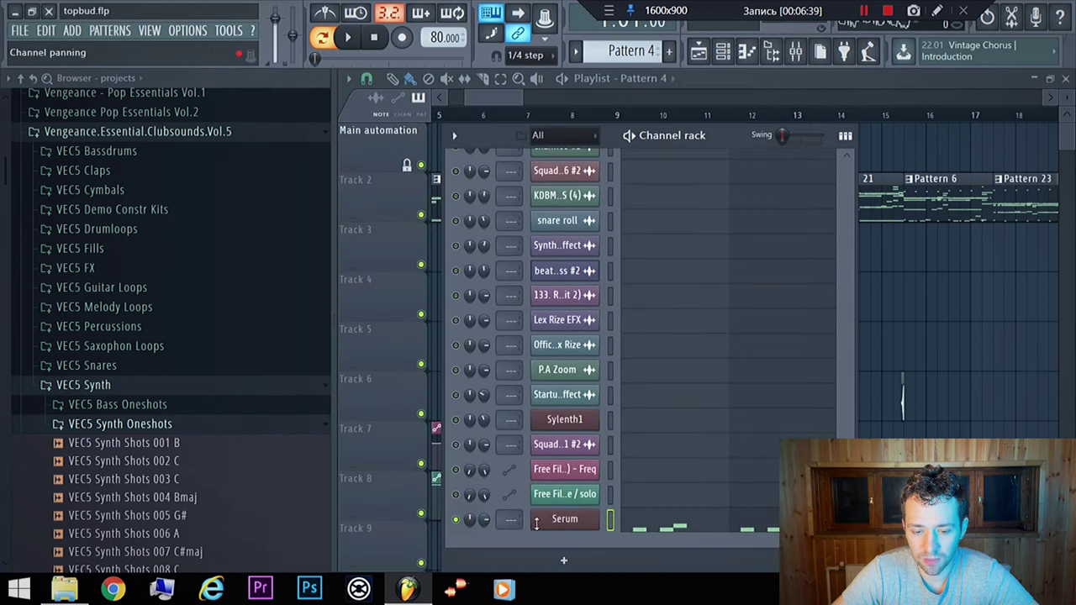
left_click(563, 519)
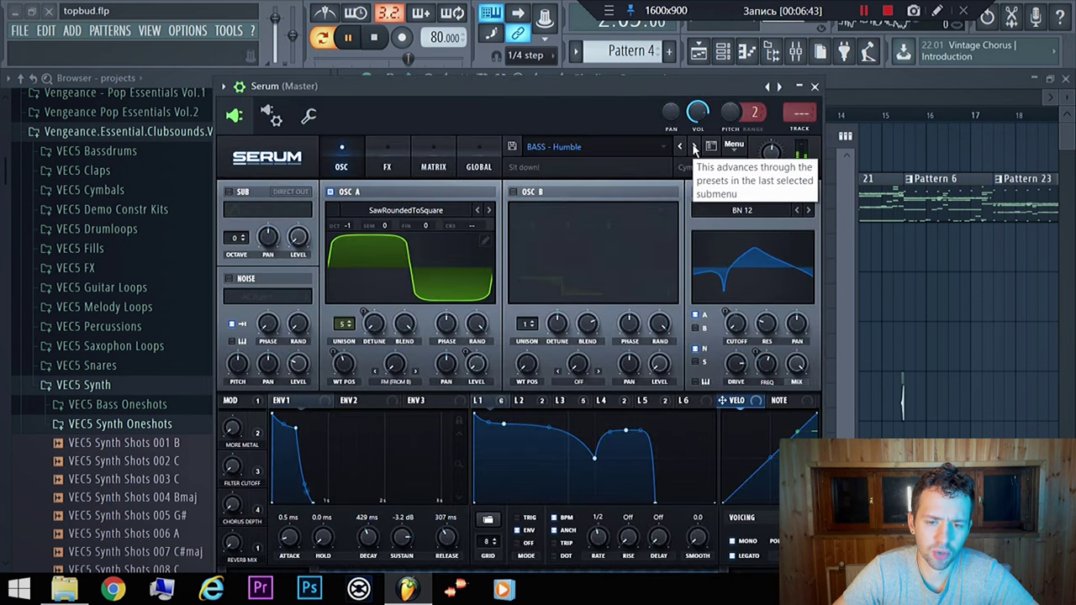
left_click(694, 148)
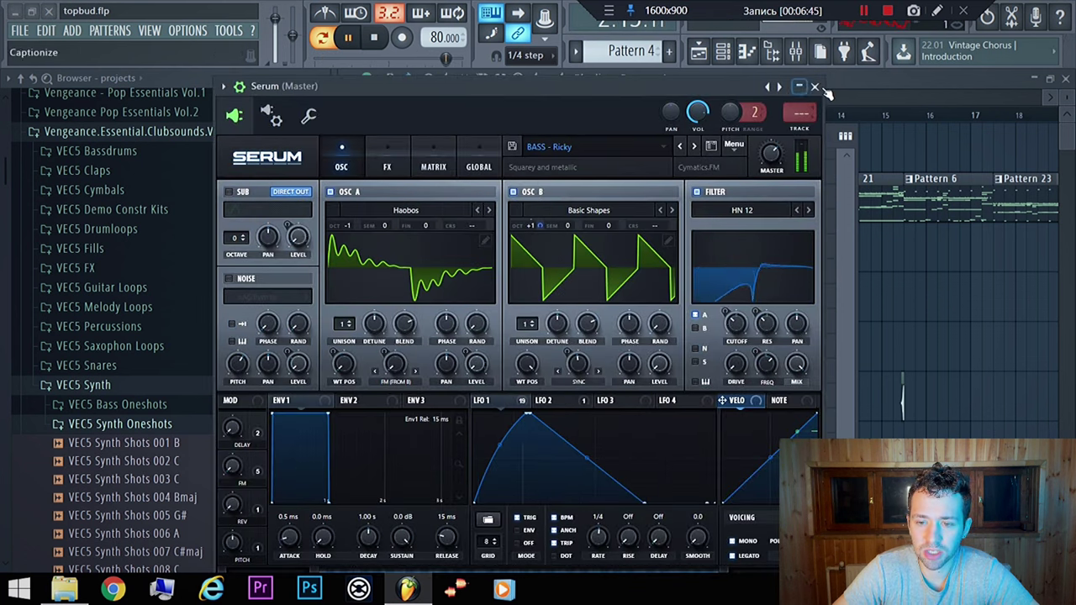
left_click(694, 148)
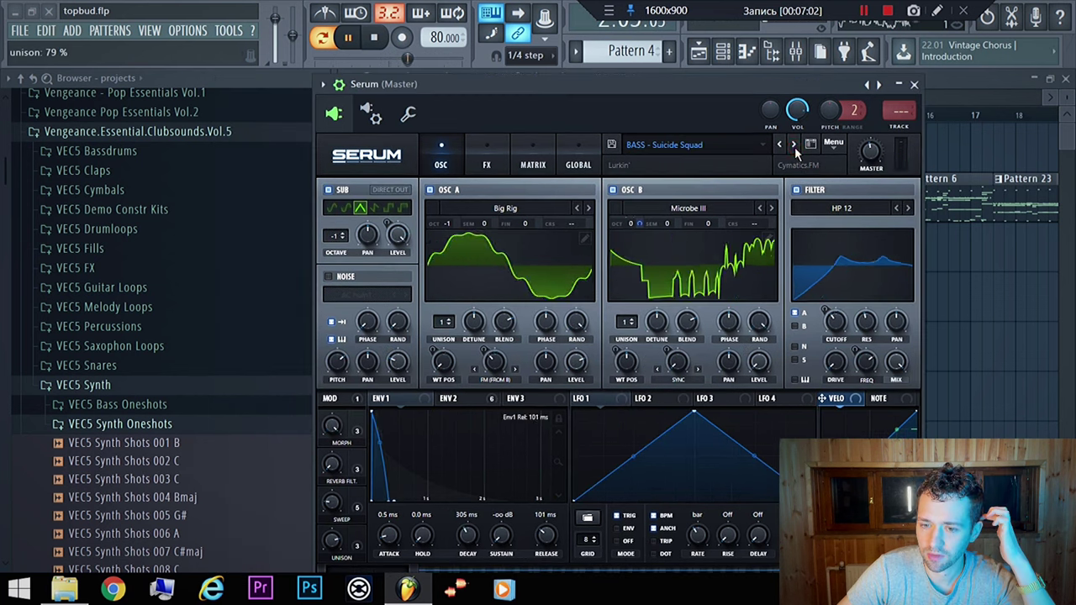
left_click(794, 147)
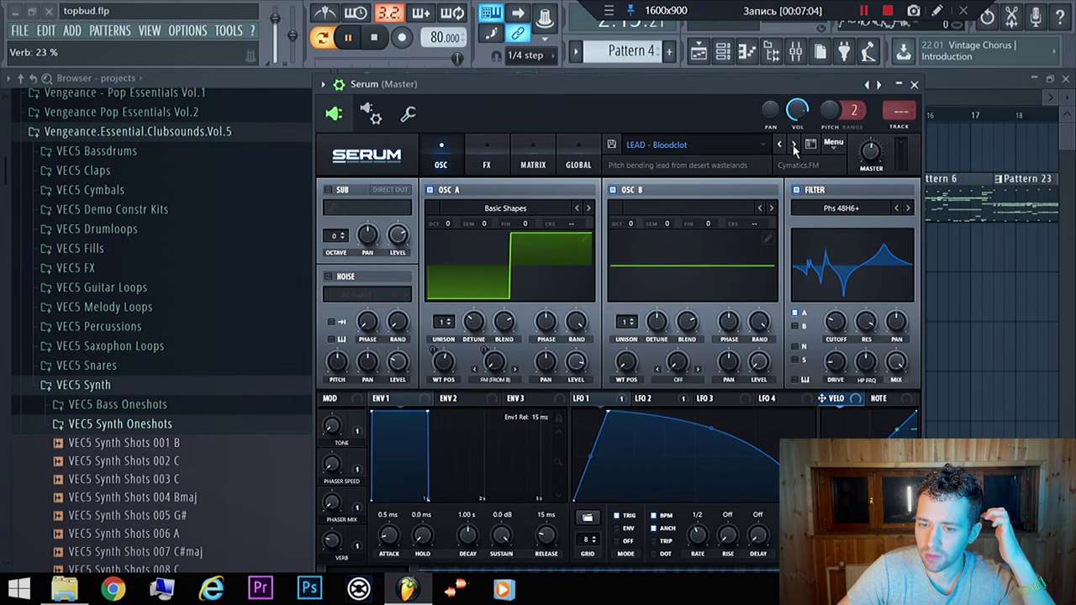
left_click(793, 147)
left_click(793, 147)
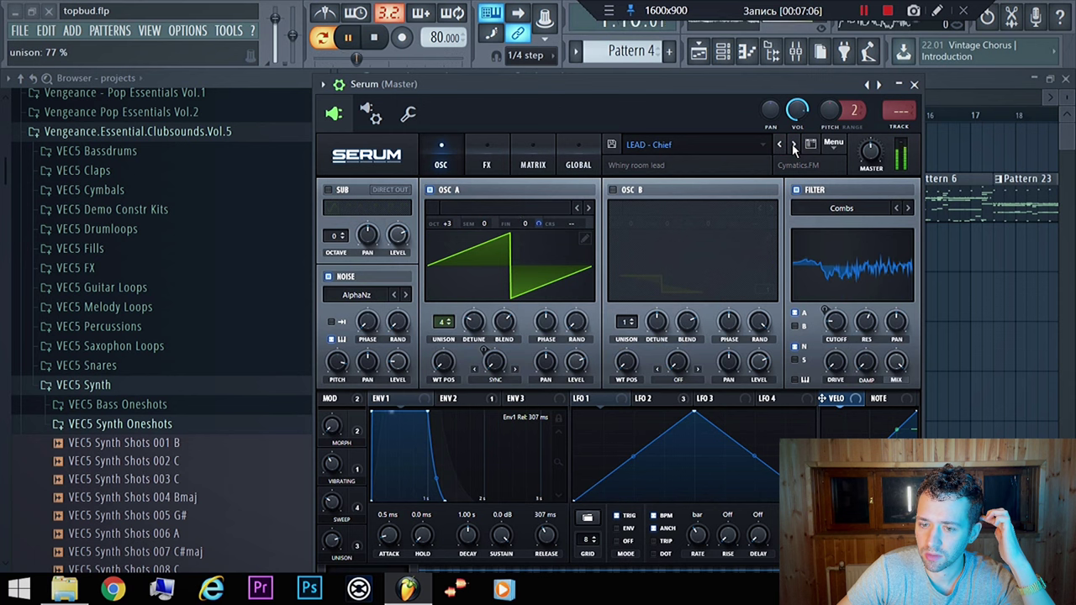
left_click(793, 147)
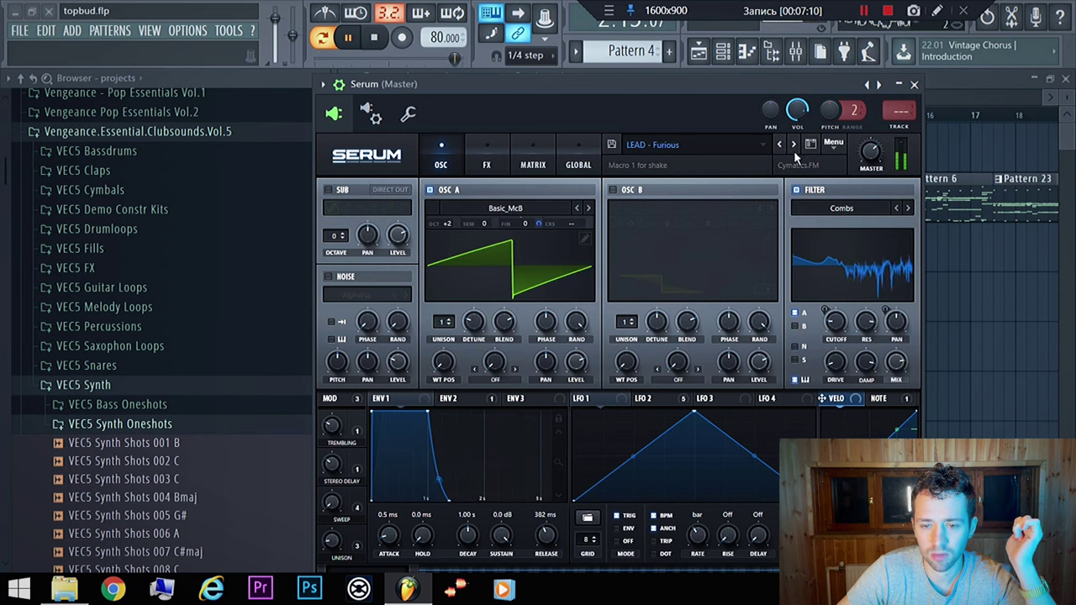
left_click(793, 145)
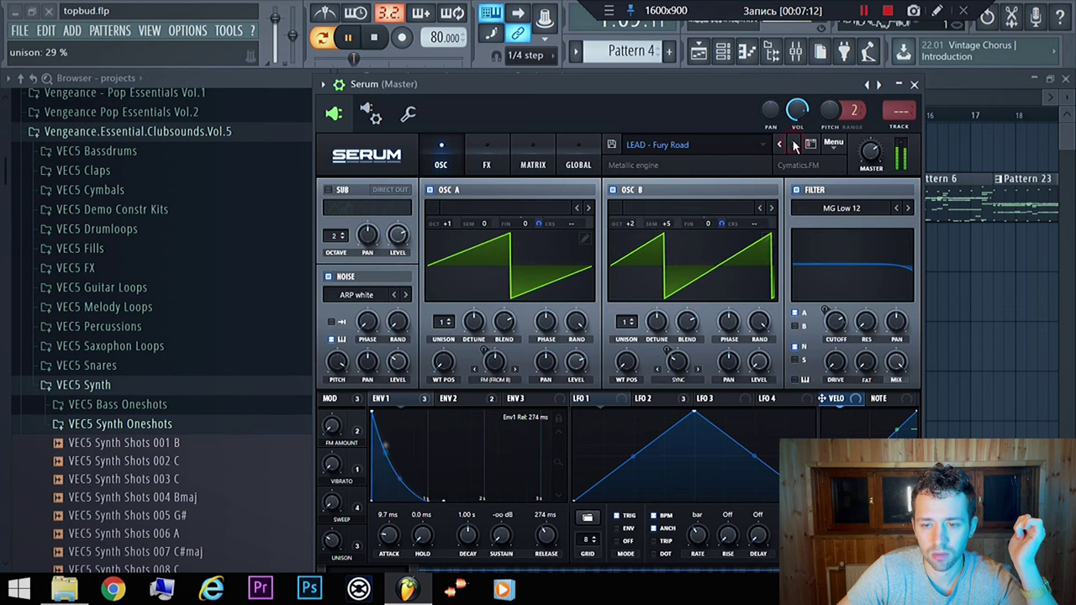
left_click(794, 145)
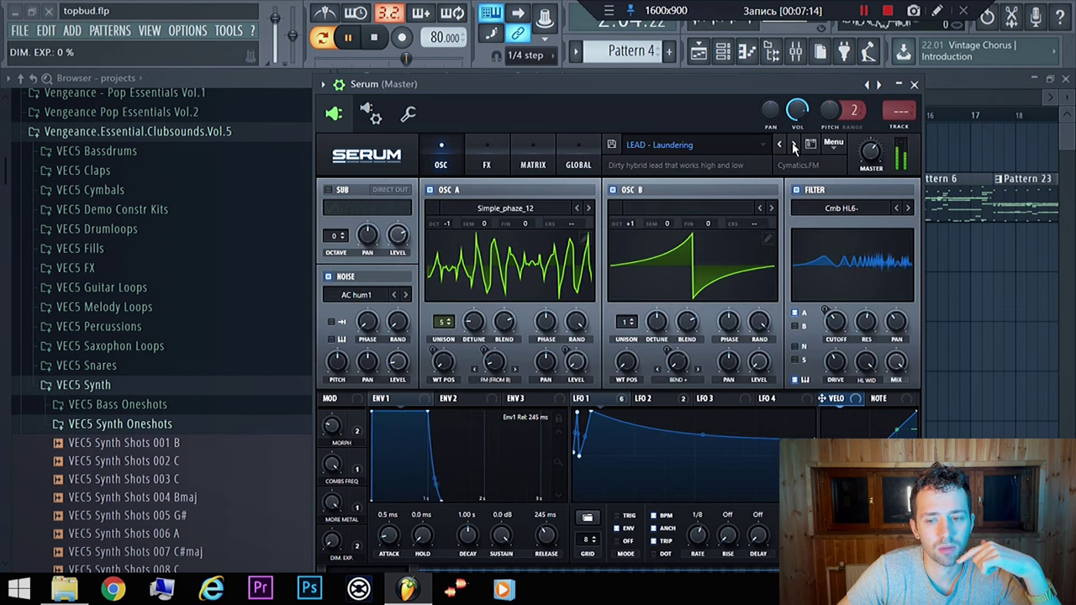
left_click(794, 146)
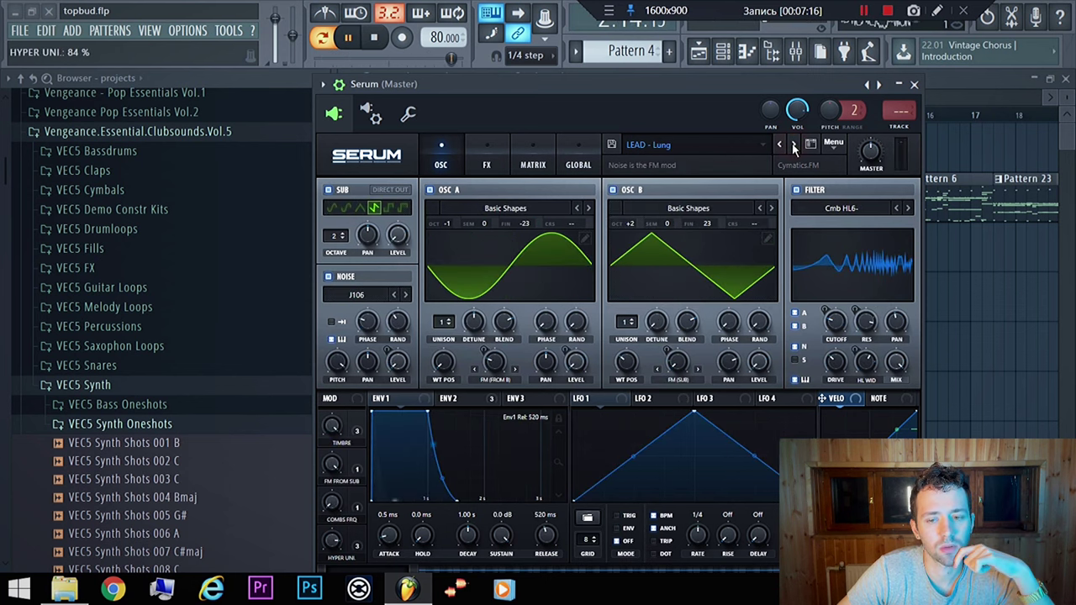
left_click(794, 145)
left_click(794, 145)
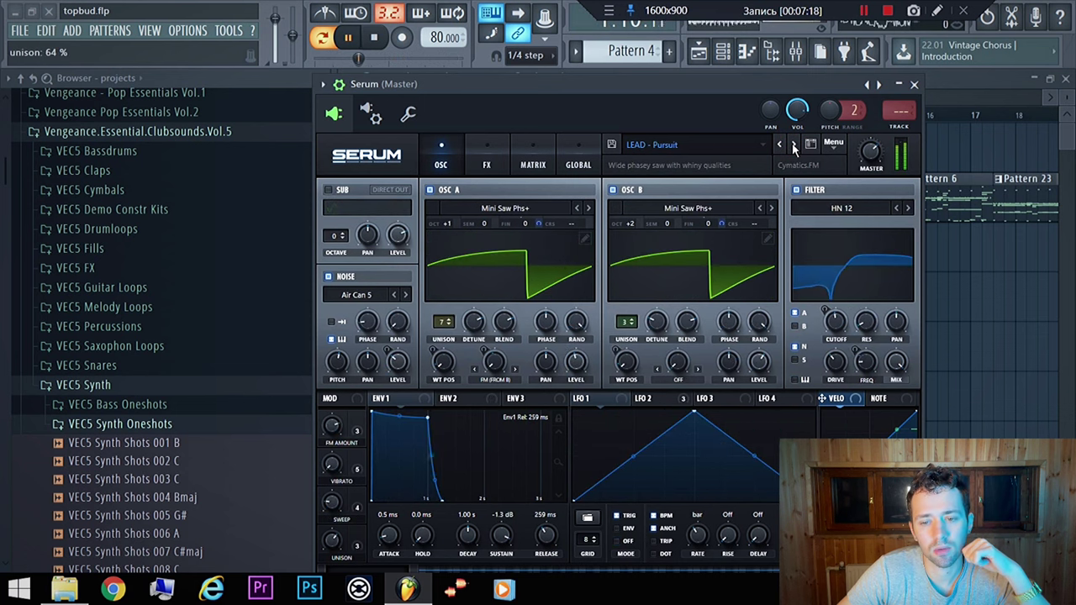
Close Serum, restart the beat from the top and show the Mixer on the Serum insert.
left_click(913, 87)
key("space")
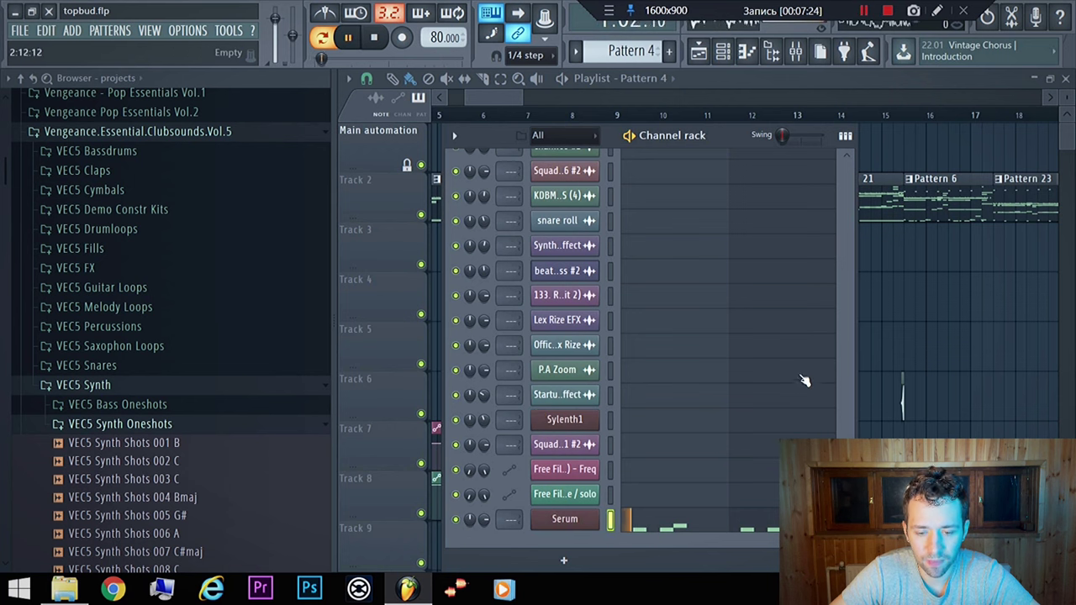
key("F9")
key("space")
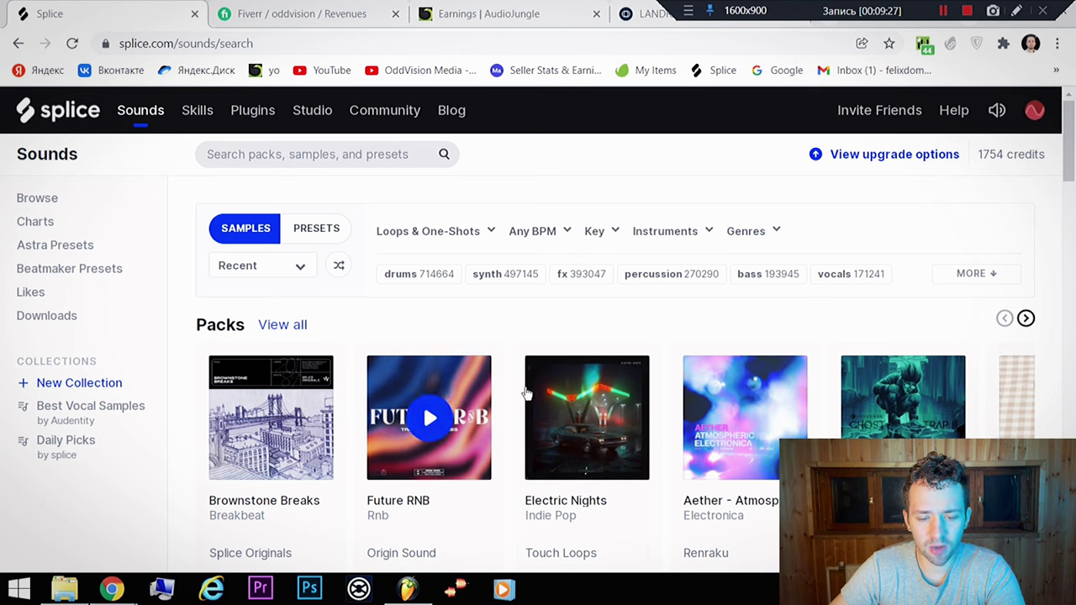
Browse Splice Sounds, inspect the Loops & One-Shots and BPM filters, then view Fiverr earnings.
scroll(452, 311, "down", 5)
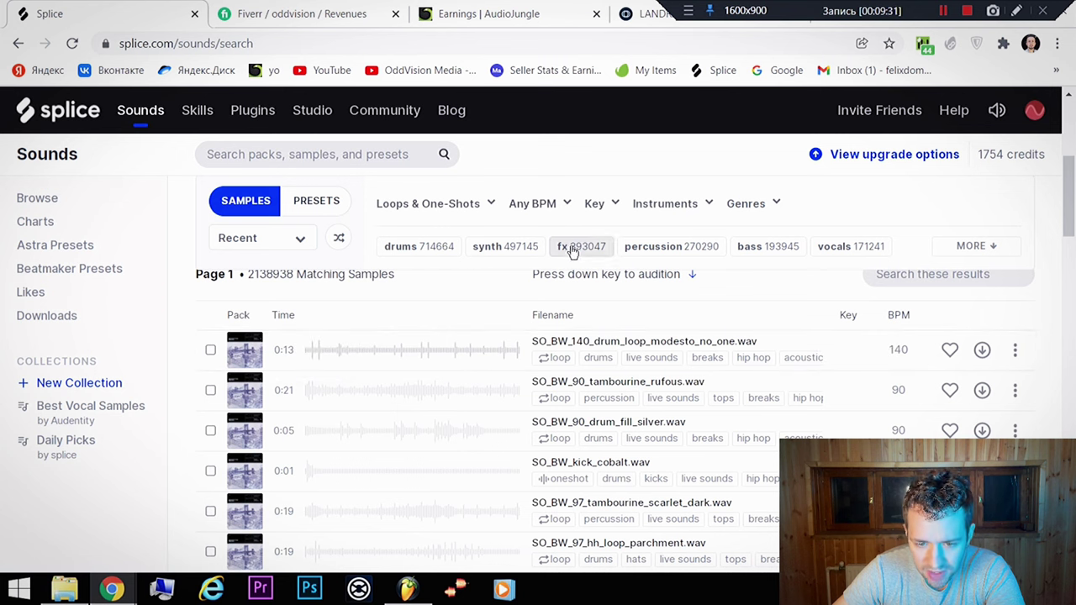
scroll(335, 231, "up", 5)
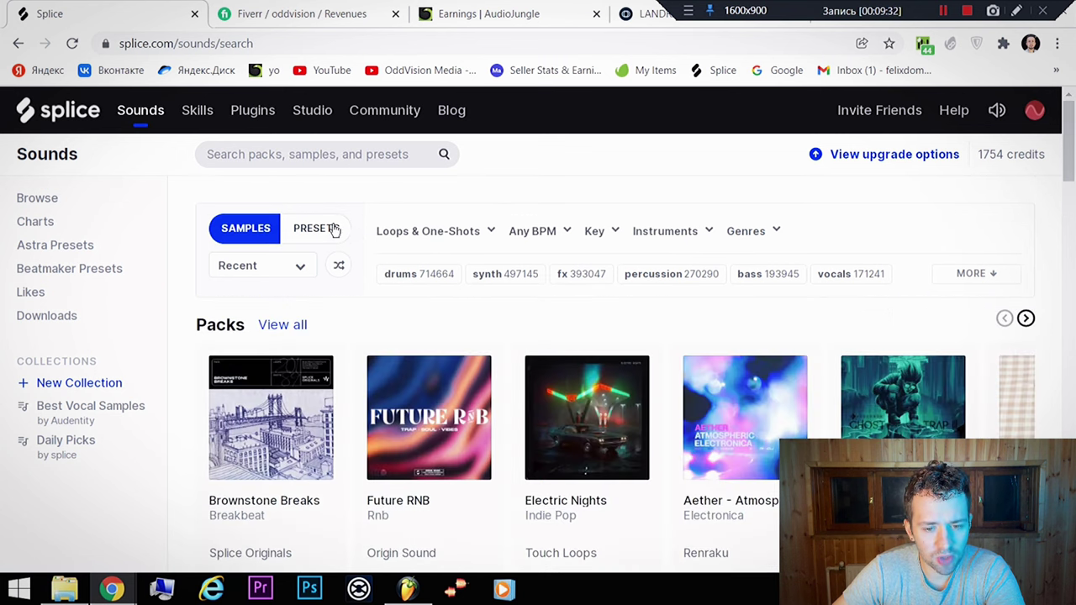
left_click(494, 233)
left_click(547, 232)
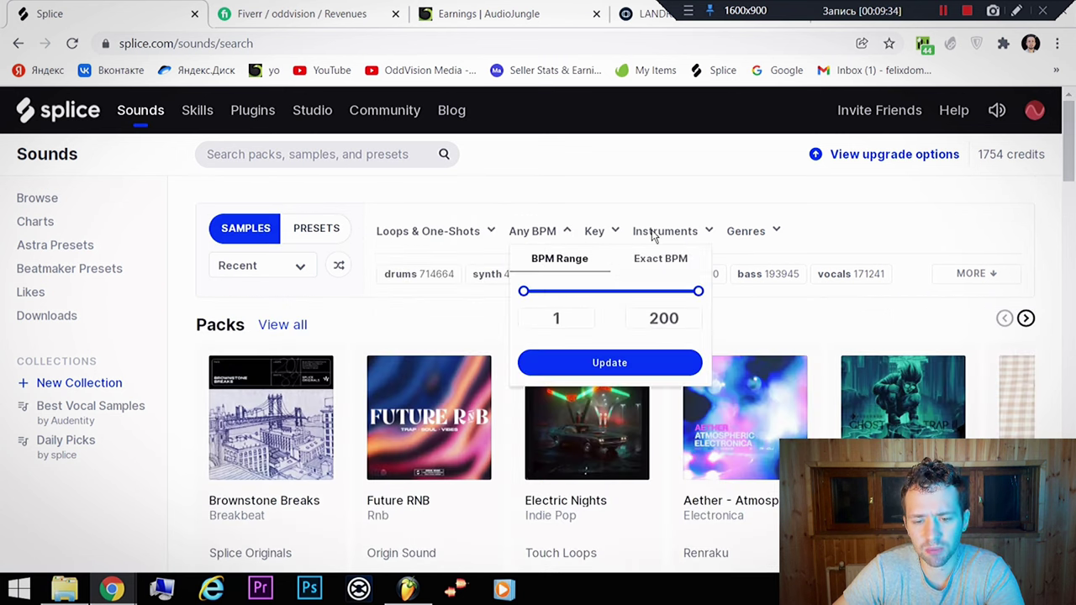
left_click(847, 230)
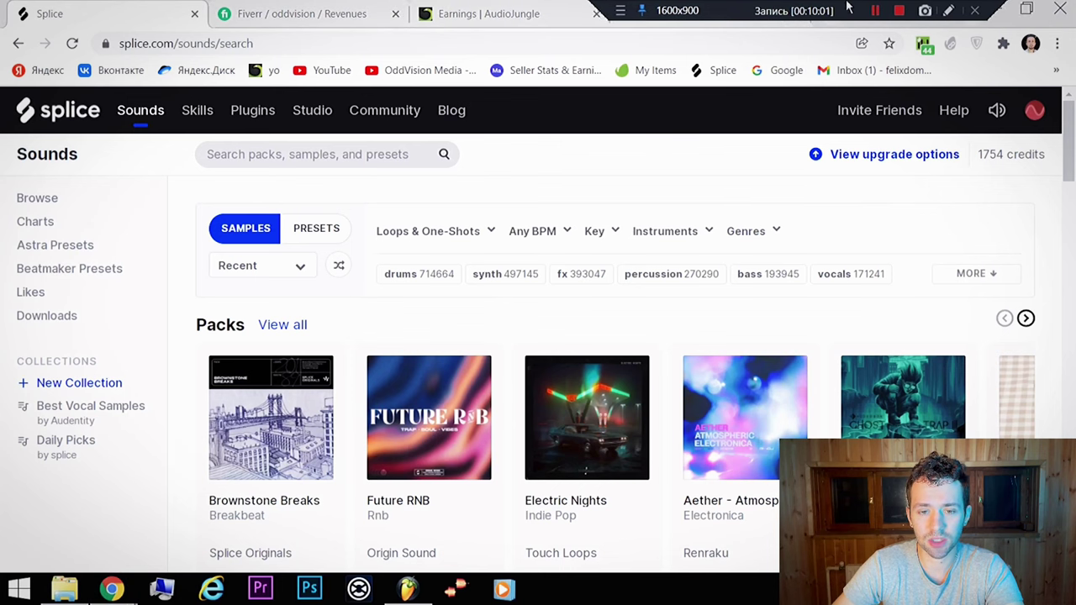
left_click(274, 14)
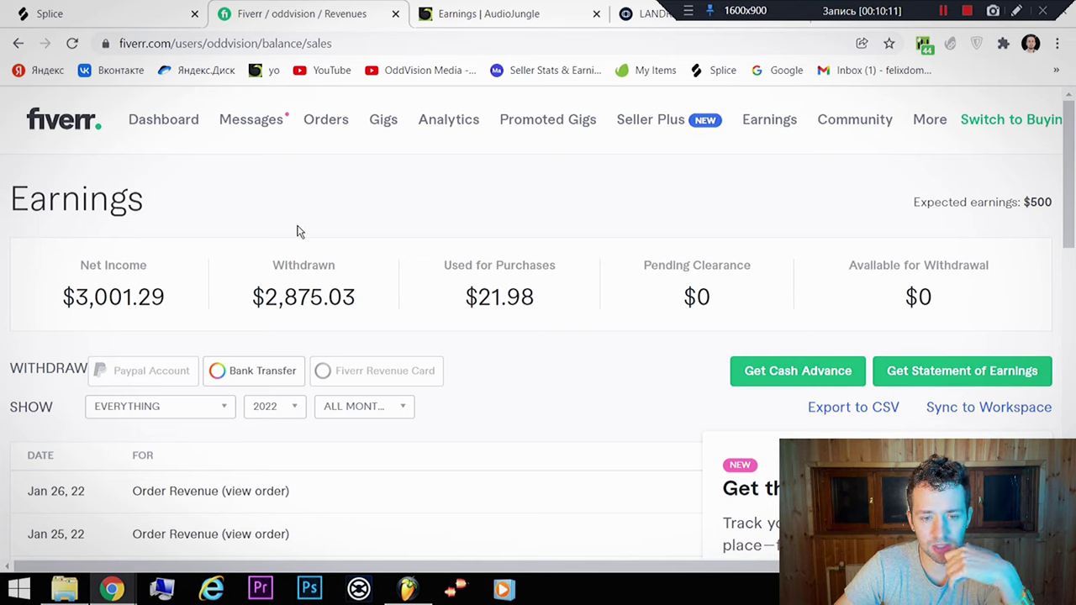
Switch Fiverr to buying mode, search 'beat', and browse the 'beats production' gigs.
left_click(1003, 131)
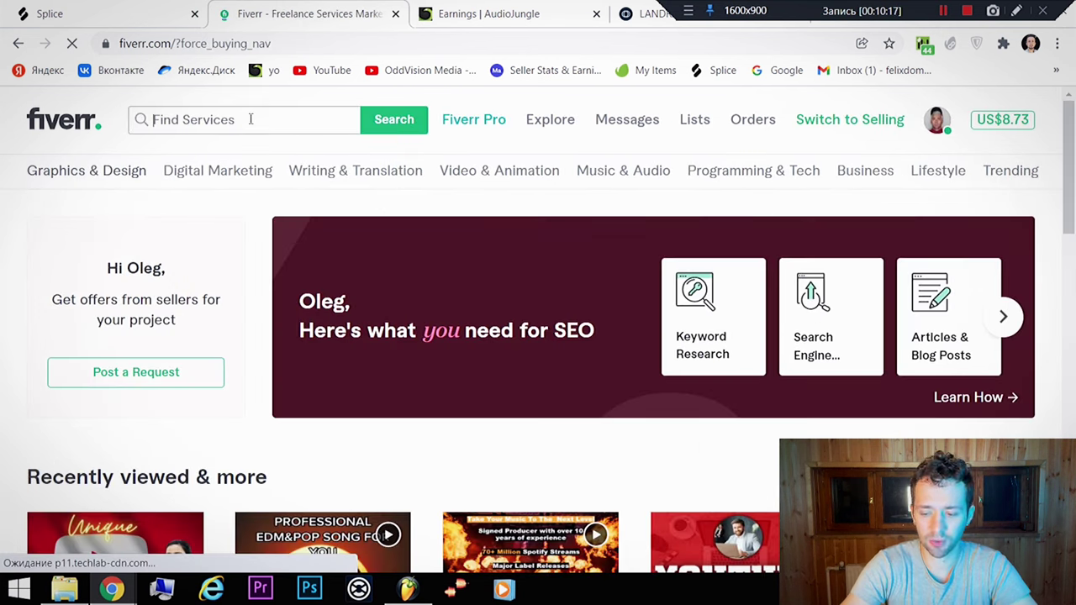
left_click(250, 120)
type("be")
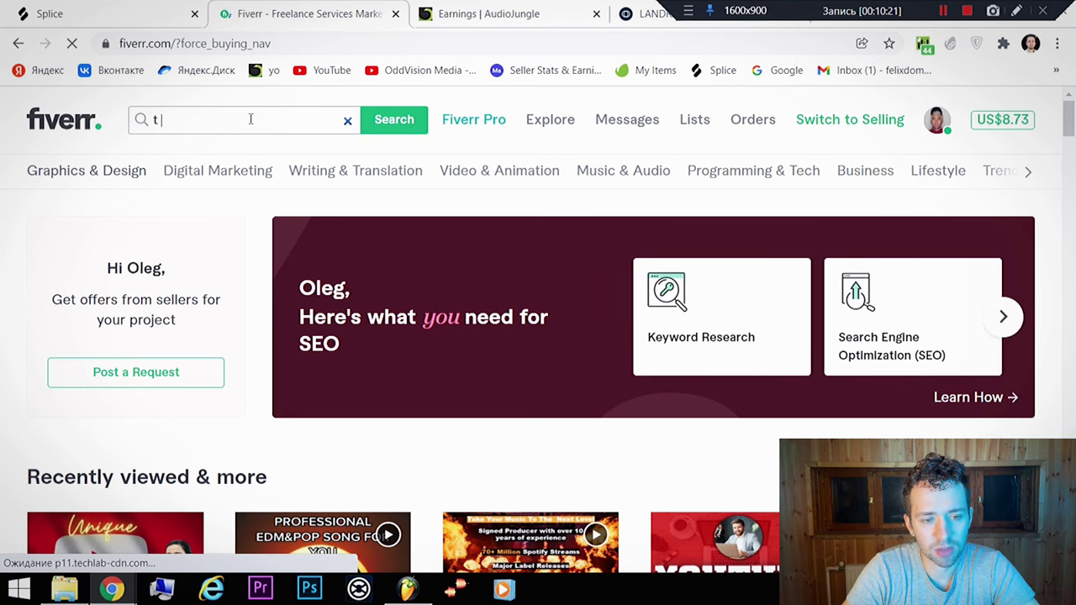
left_click(251, 124)
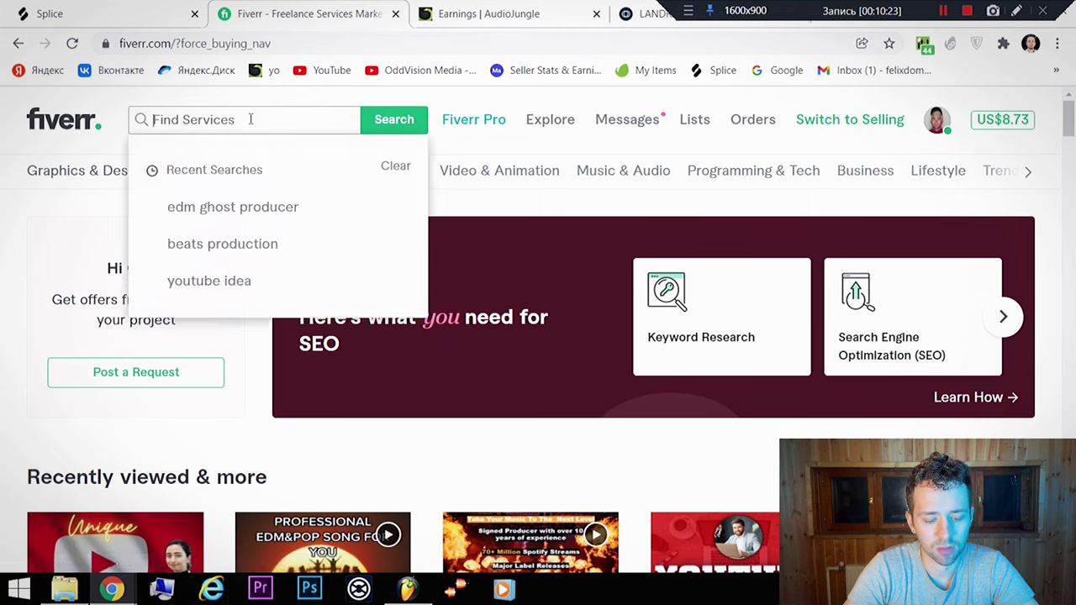
type("beat")
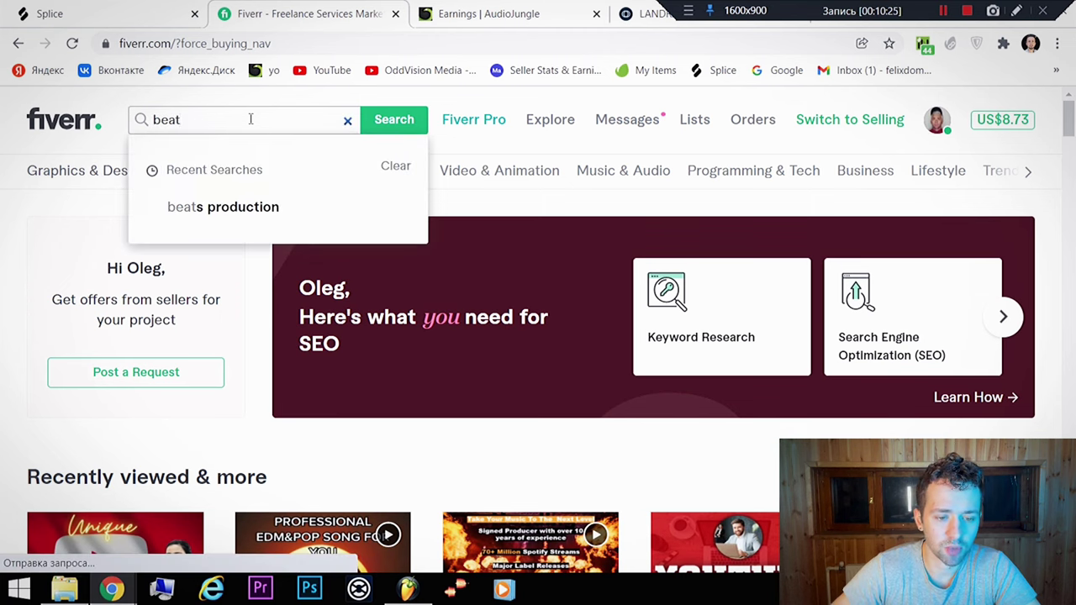
left_click(220, 207)
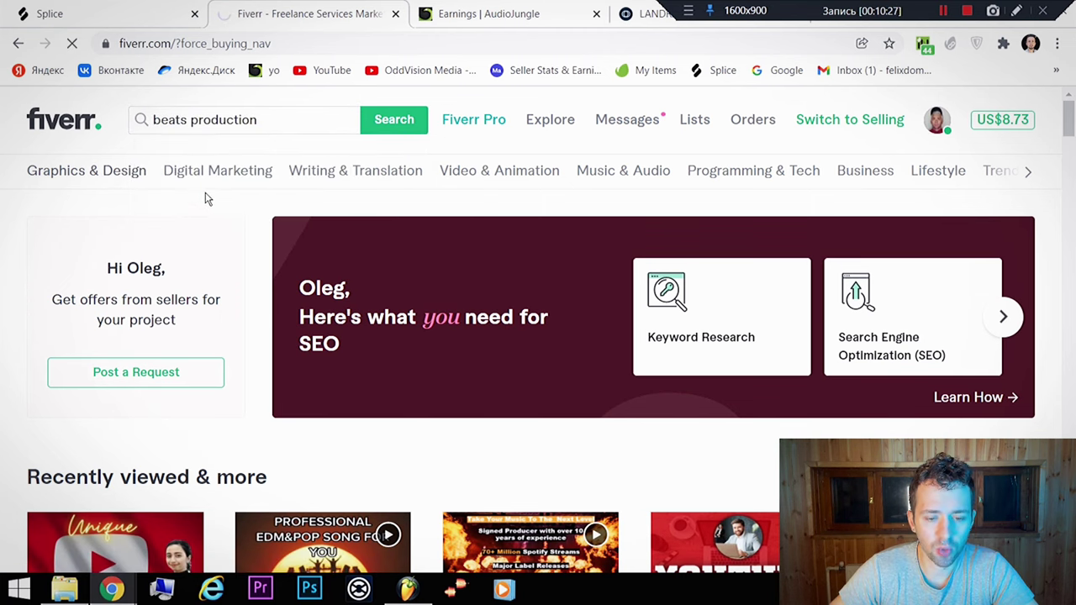
scroll(408, 300, "down", 2)
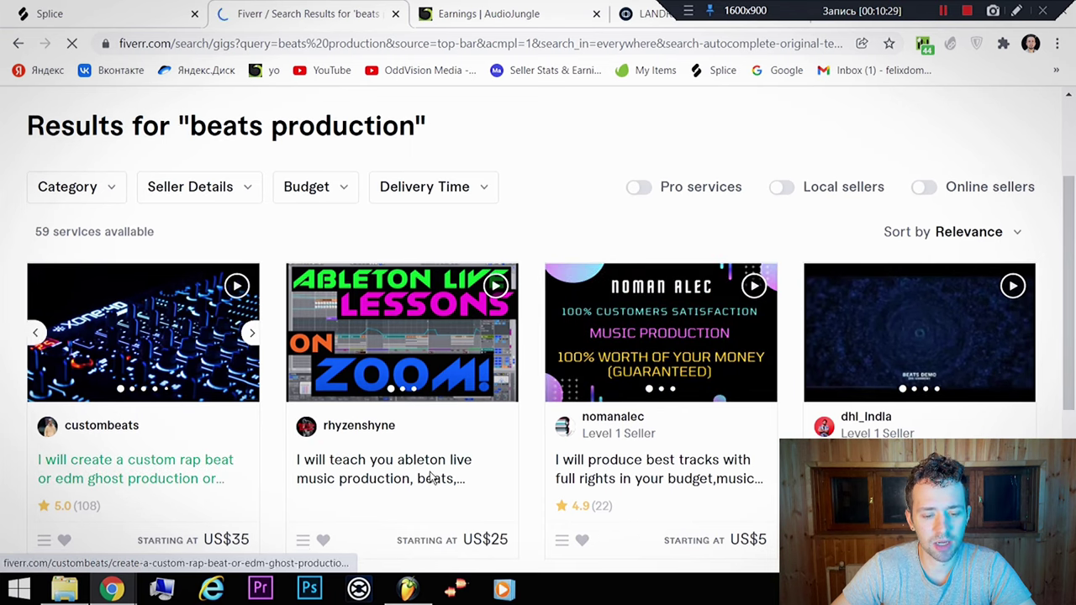
scroll(430, 477, "down", 2)
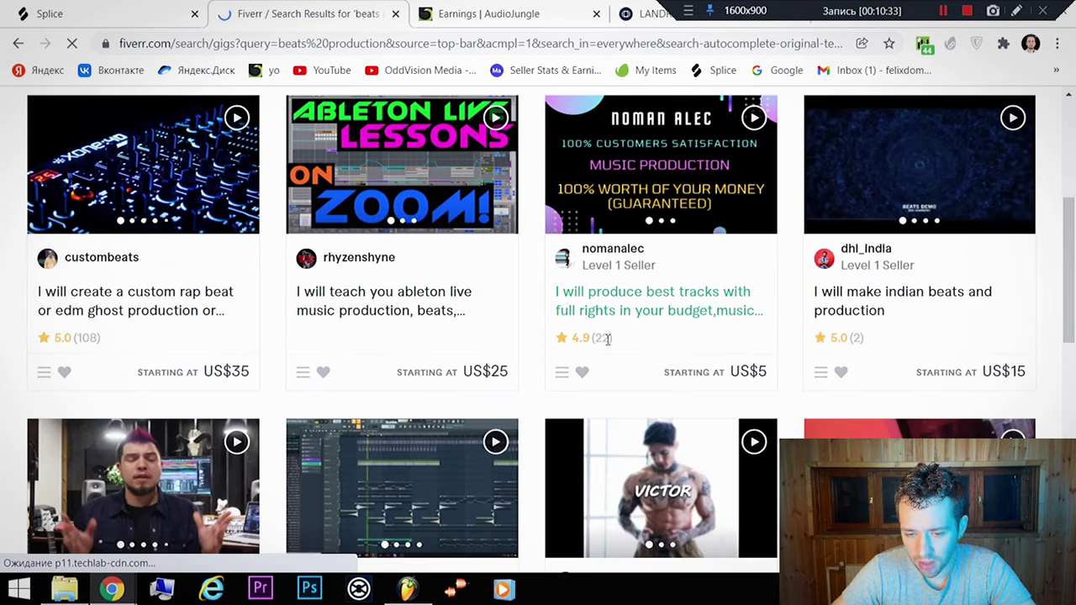
scroll(603, 339, "down", 6)
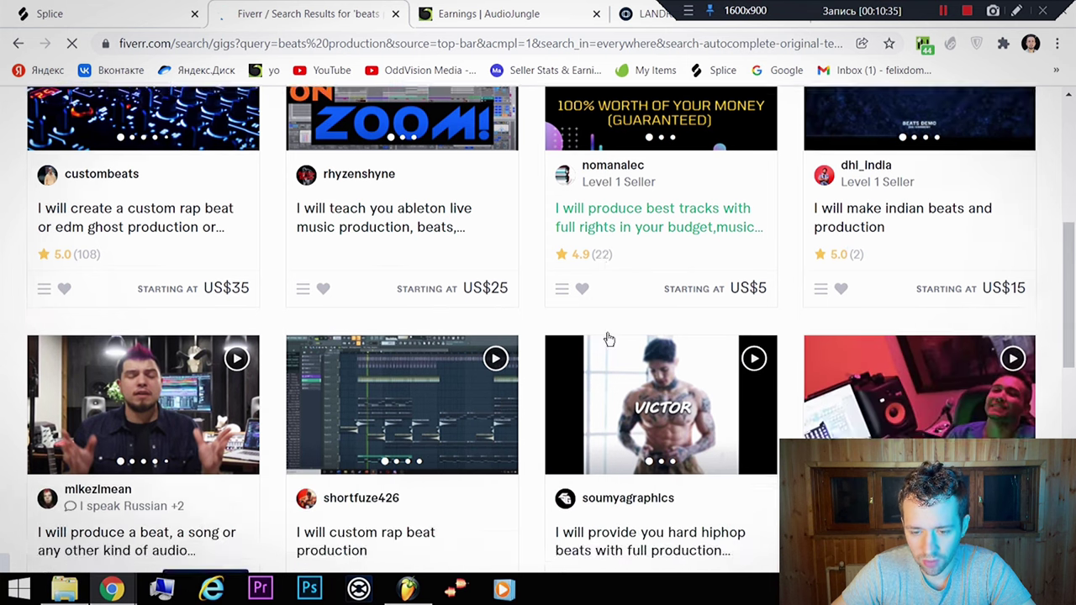
scroll(367, 300, "up", 4)
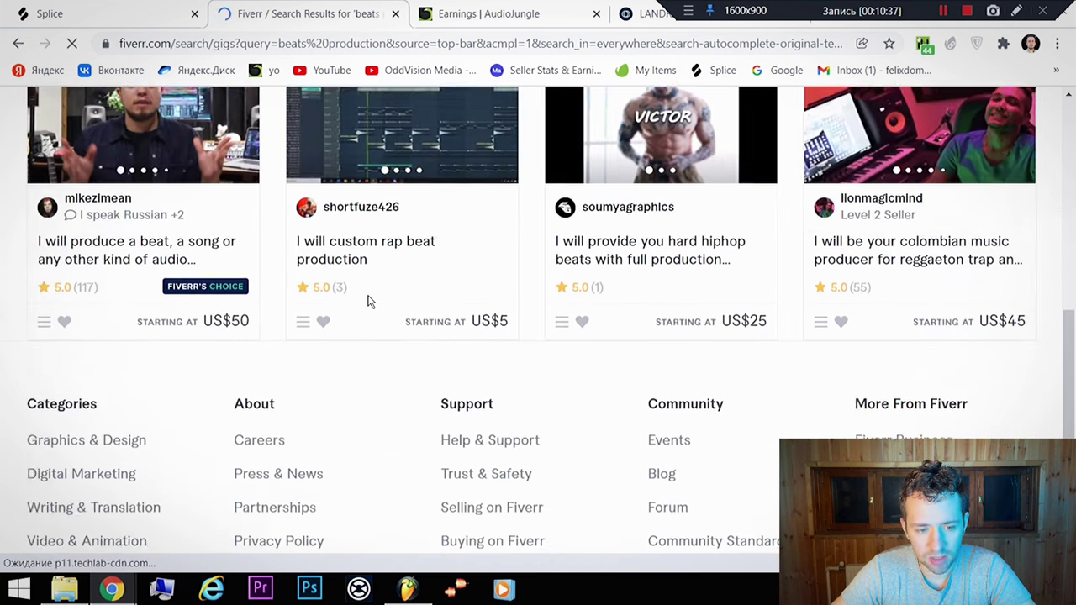
scroll(93, 495, "down", 2)
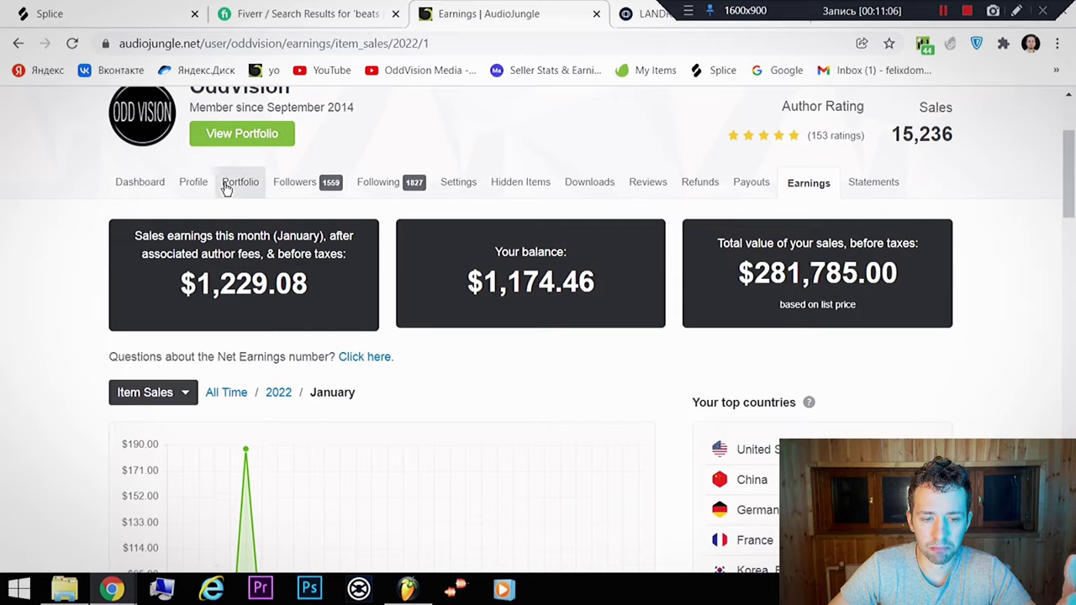
Open the author's AudioJungle portfolio and jump to its last page, 27.
left_click(226, 186)
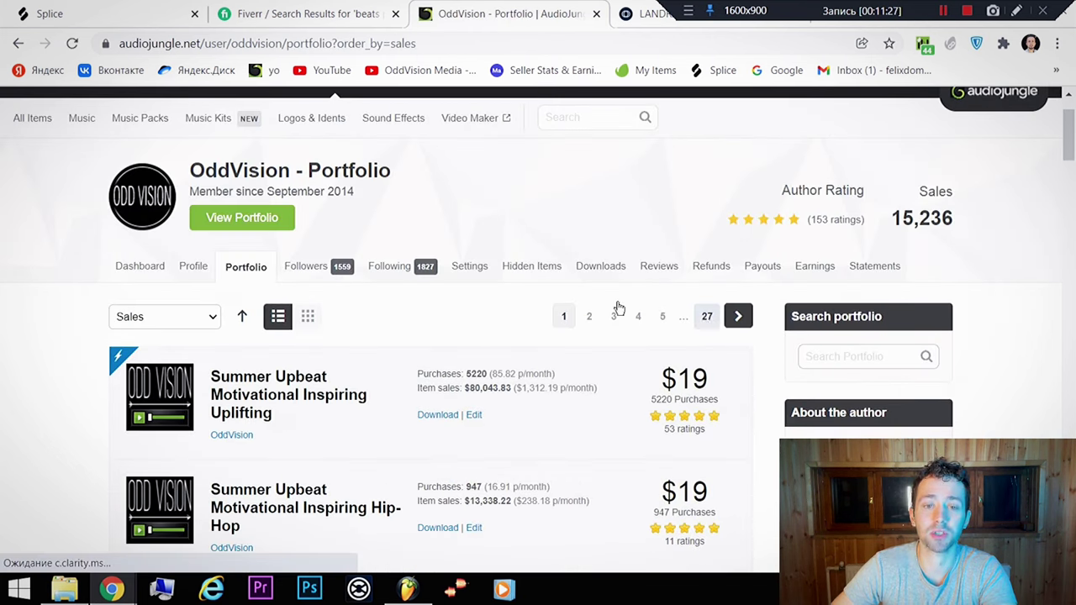
left_click(698, 317)
scroll(522, 268, "down", 6)
scroll(522, 267, "down", 12)
scroll(527, 288, "down", 2)
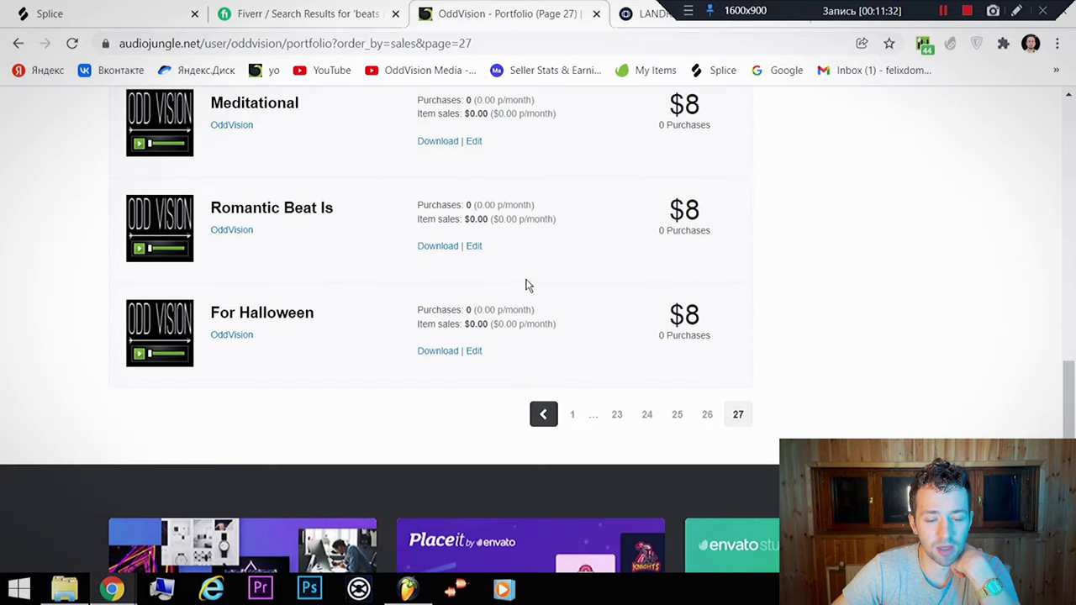
Go to portfolio page 26 and play the For Trap Music preview.
left_click(706, 415)
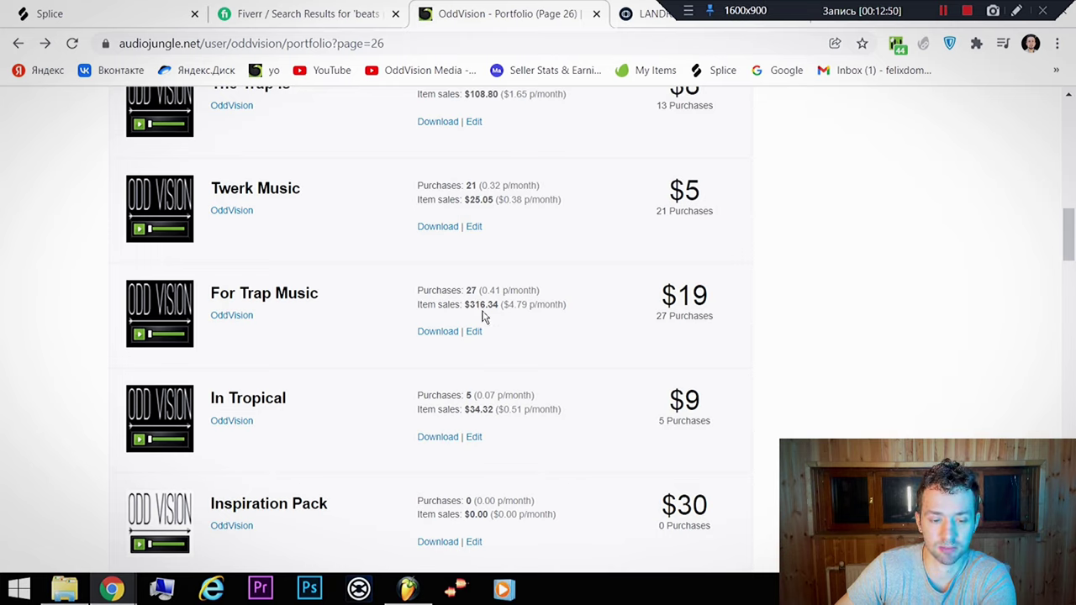
left_click(141, 334)
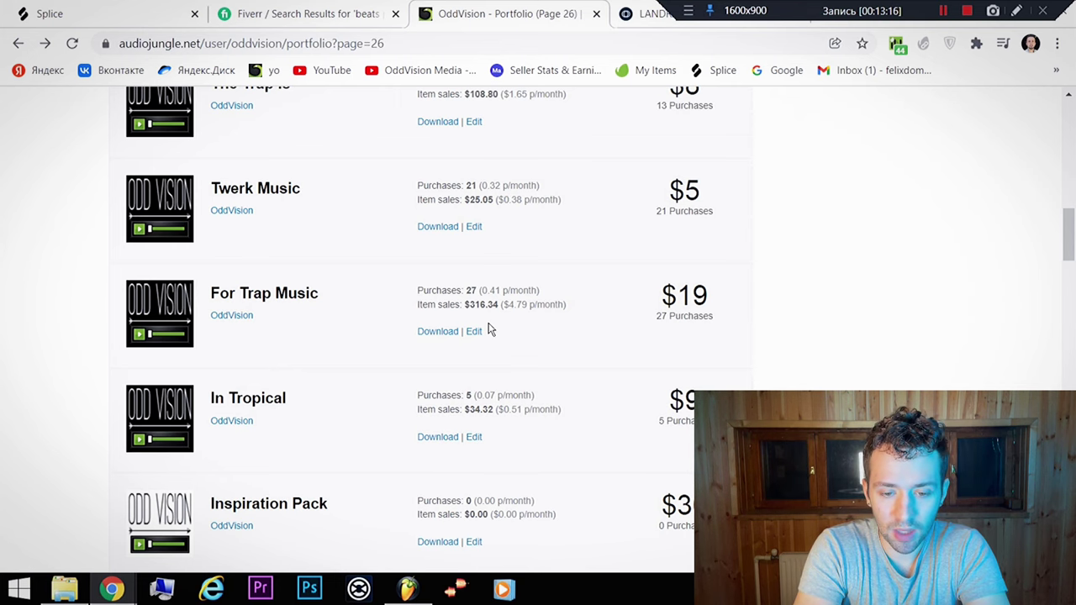
scroll(494, 328, "up", 15)
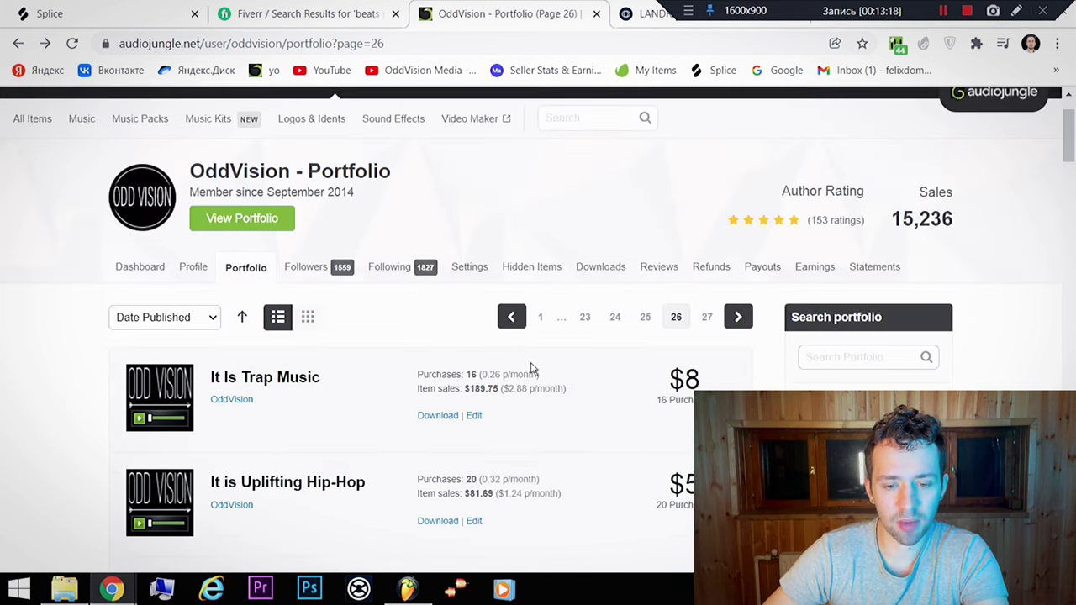